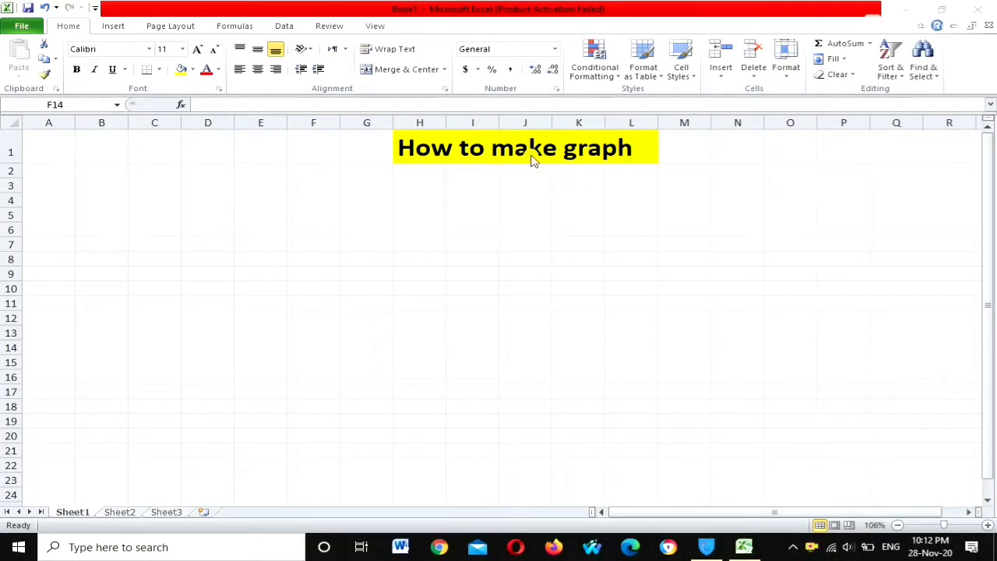
# Type the note 'Enter your own data' into cell C1
pyautogui.click(152, 147)
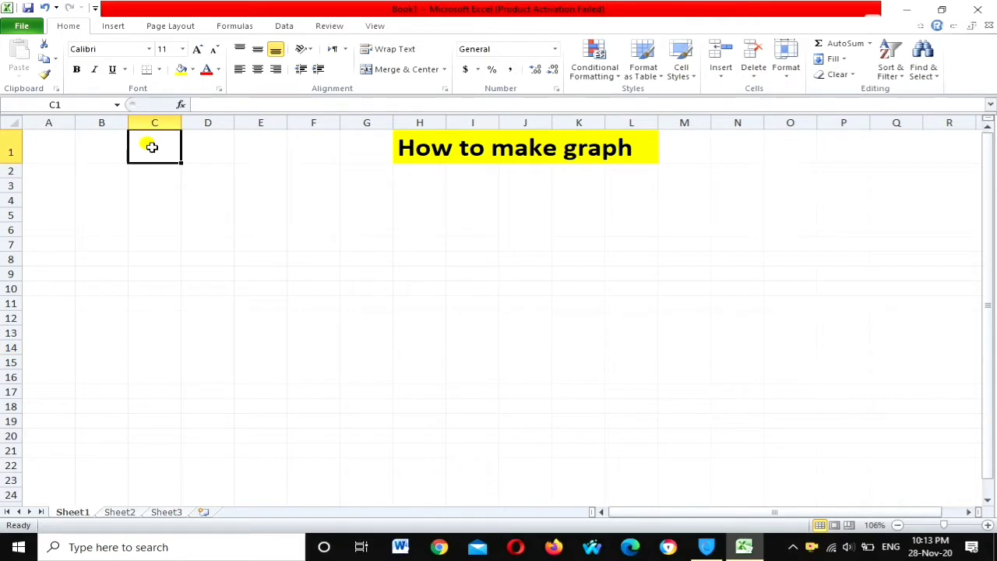
pyautogui.write('En')
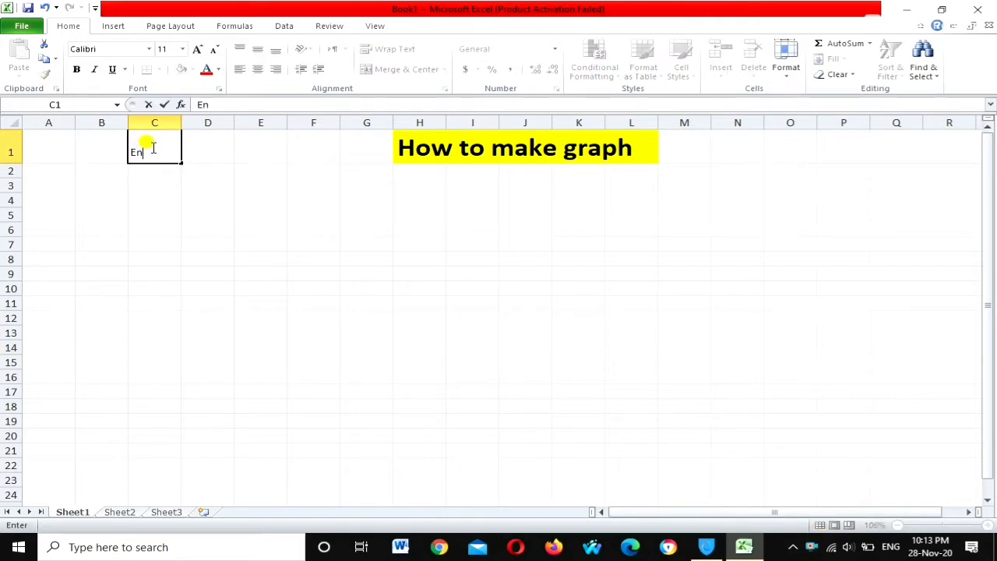
pyautogui.write('ter your')
pyautogui.write('our')
pyautogui.write('o')
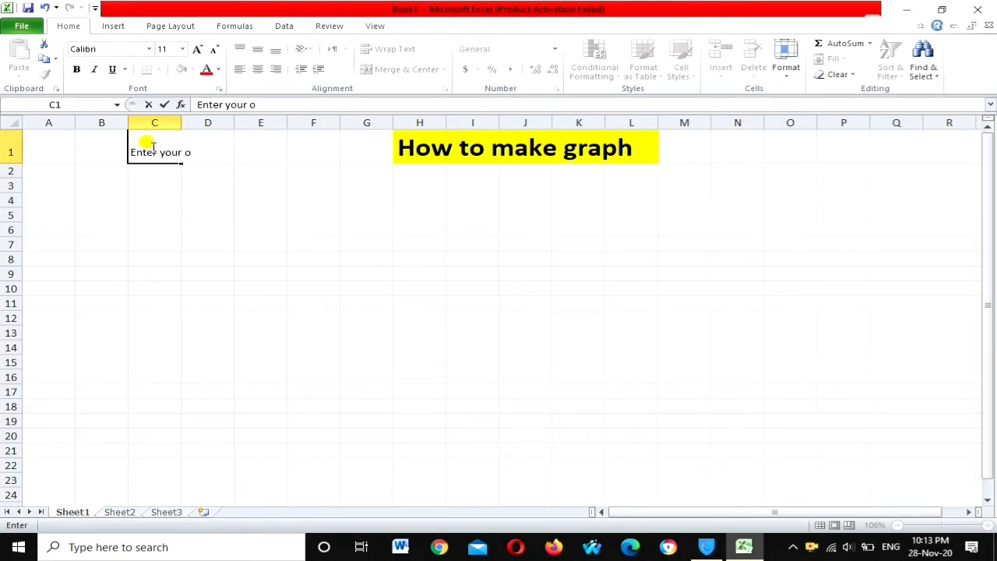
pyautogui.write('m')
pyautogui.write('n ')
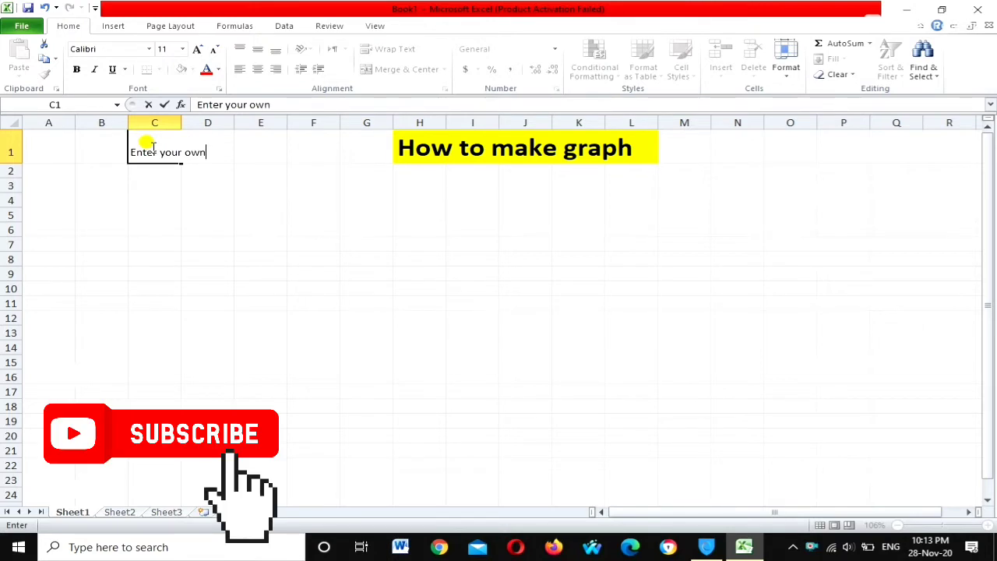
pyautogui.write('ata')
# Enter 1 in D5 and fill the series down to 5 in D9
pyautogui.click(195, 186)
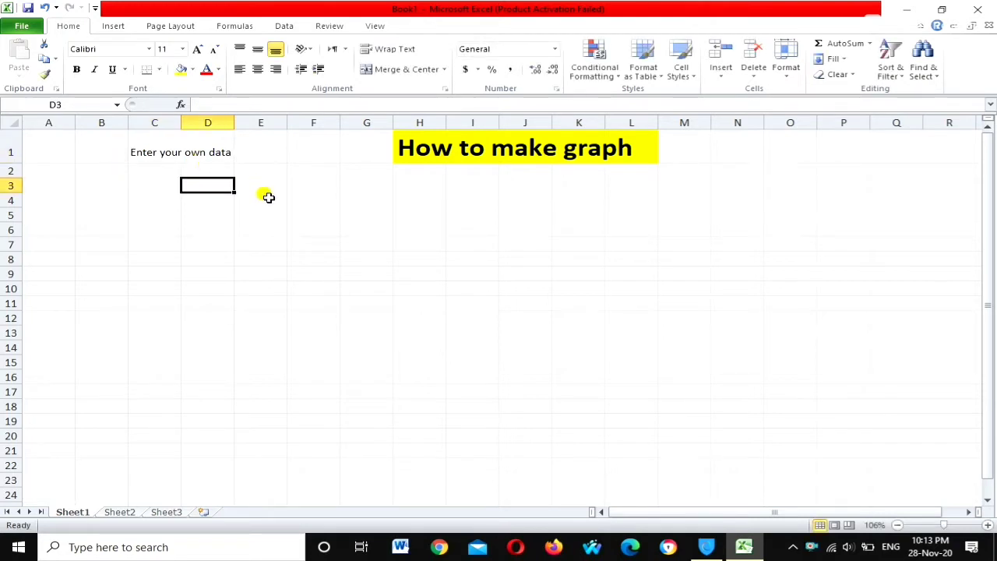
pyautogui.click(205, 215)
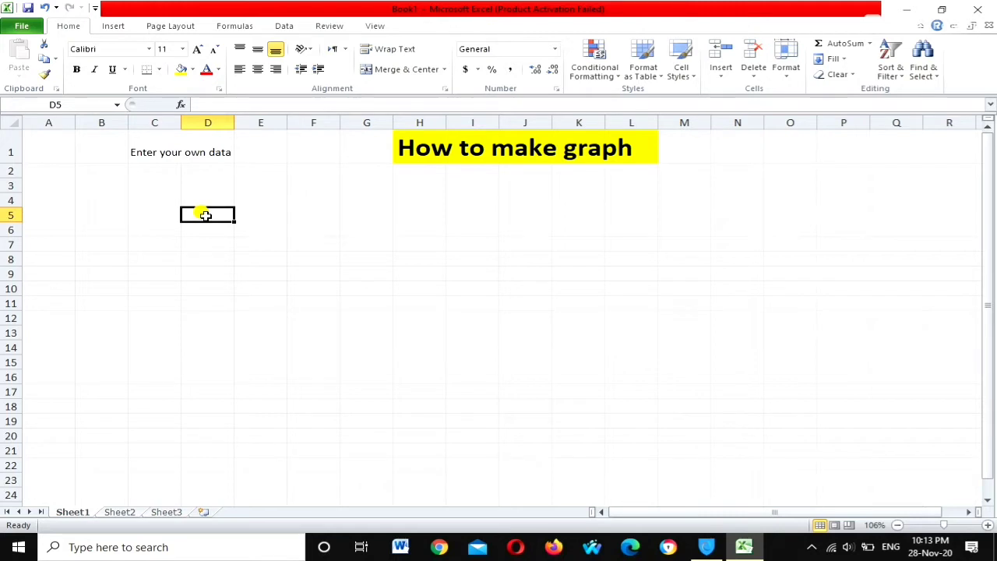
pyautogui.write('1')
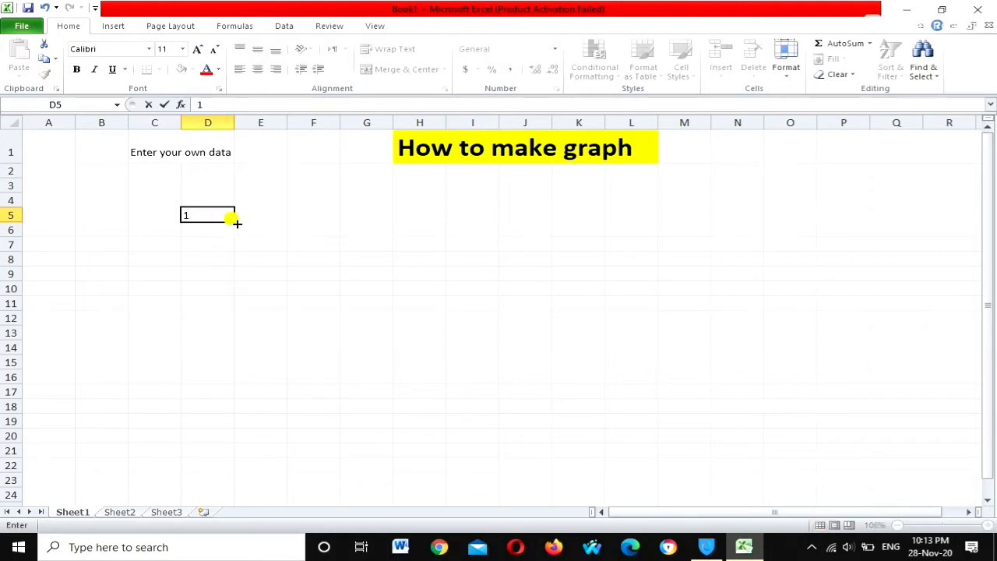
pyautogui.moveTo(234, 221); pyautogui.dragTo(233, 286)
pyautogui.click(201, 331)
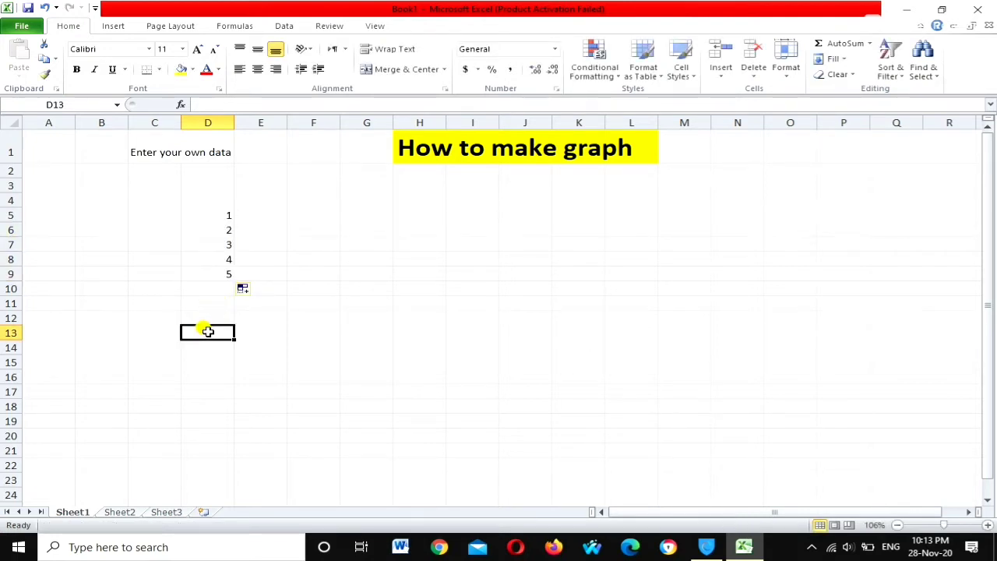
pyautogui.click(257, 200)
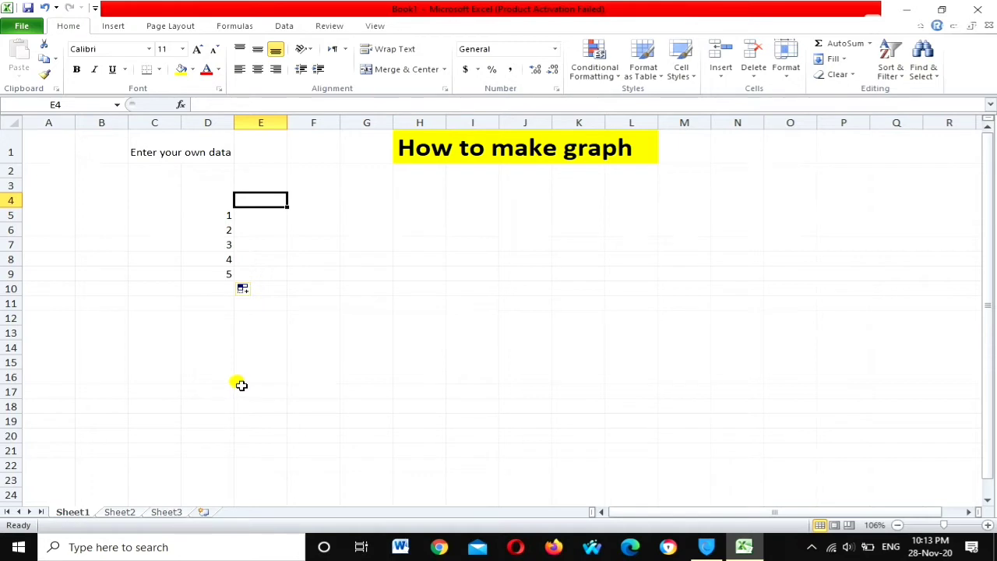
# Enter Monday in E4 and fill the weekdays across to Saturday in J4
pyautogui.write('Monday')
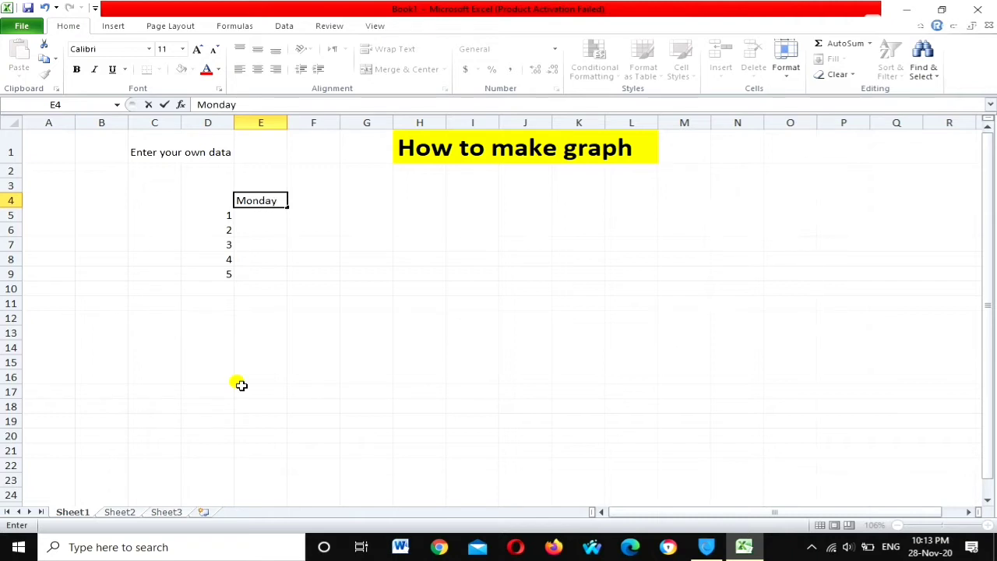
pyautogui.click(285, 201)
pyautogui.hotkey('ctrl', 'Return')
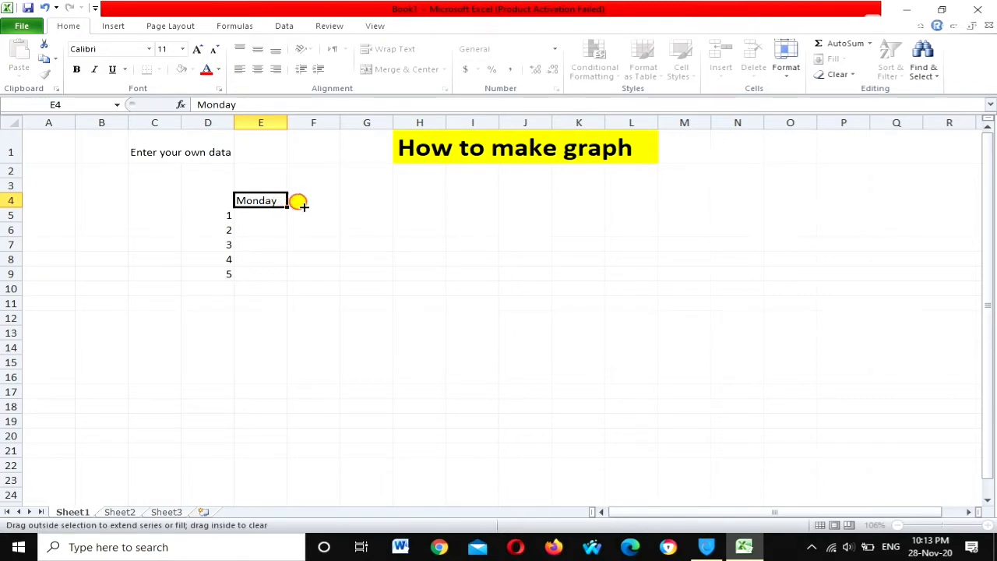
pyautogui.moveTo(287, 207); pyautogui.dragTo(532, 208)
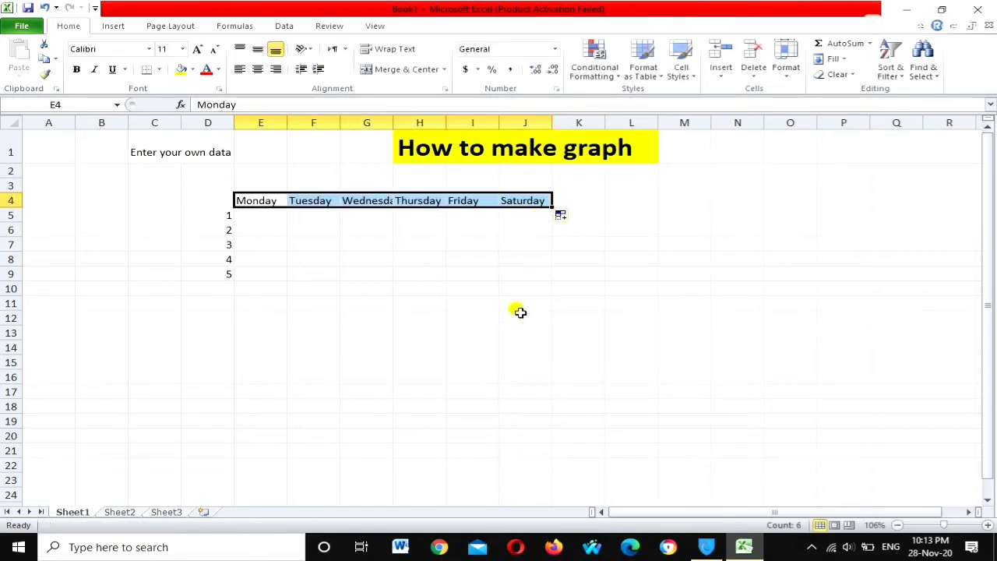
pyautogui.click(502, 333)
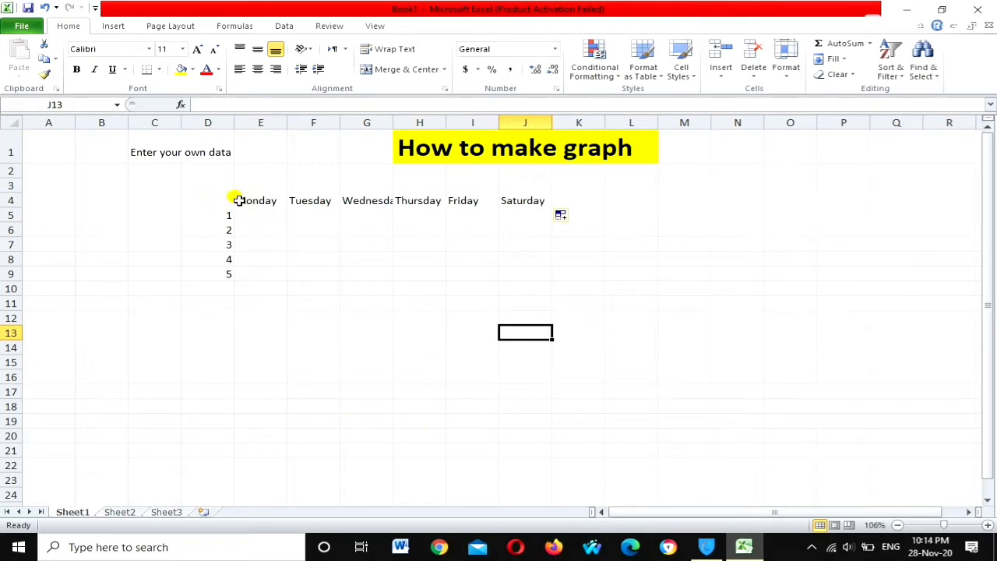
# Label cell D4 'Days'
pyautogui.click(200, 202)
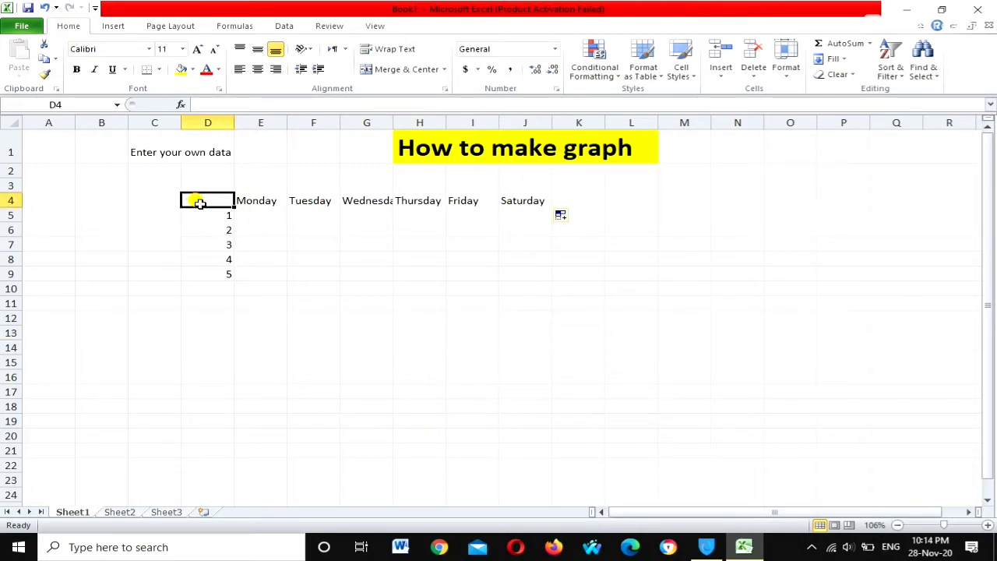
pyautogui.write('Days')
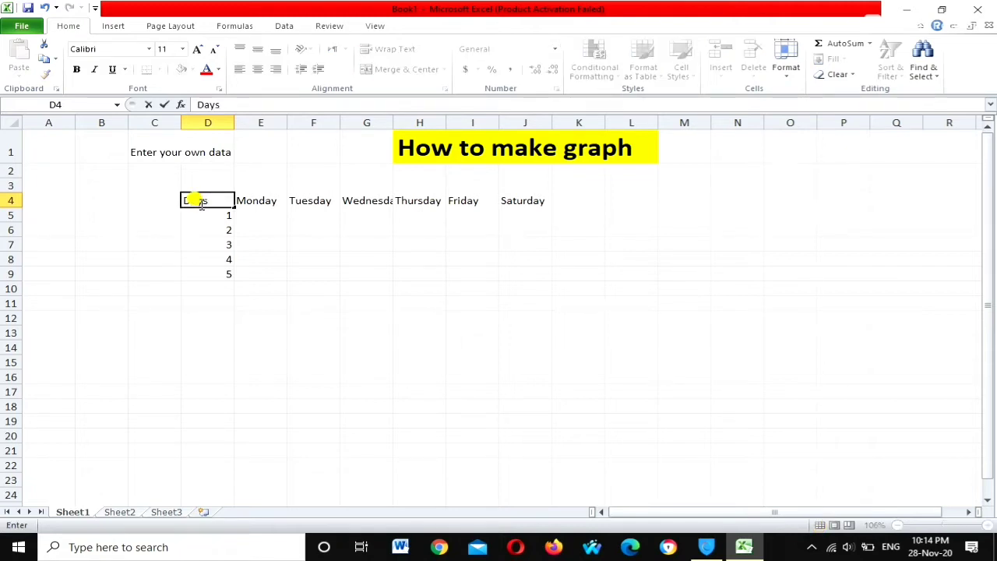
pyautogui.click(281, 392)
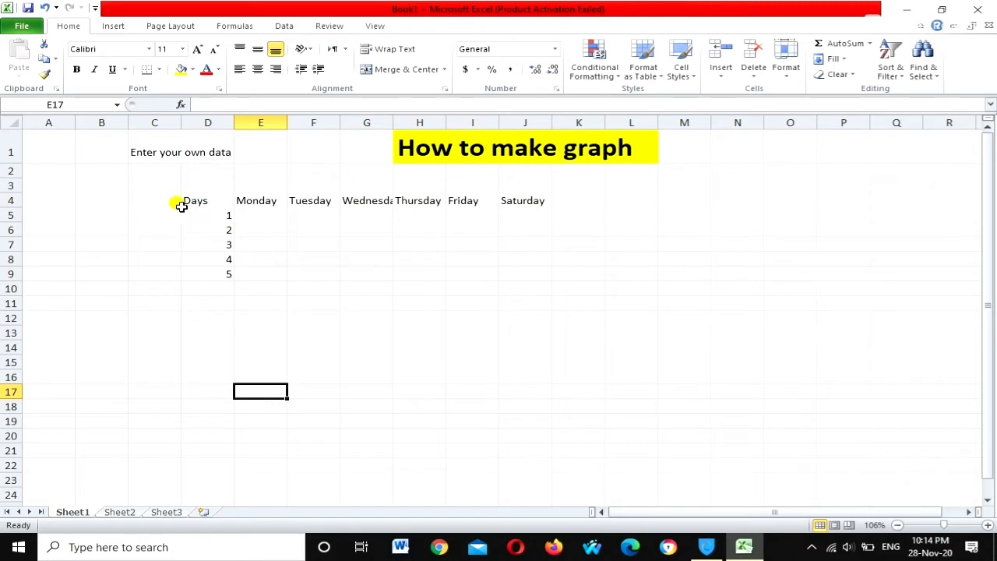
# Make the header row D4:J4 bold and enlarge its font to 14
pyautogui.moveTo(180, 206); pyautogui.dragTo(509, 204)
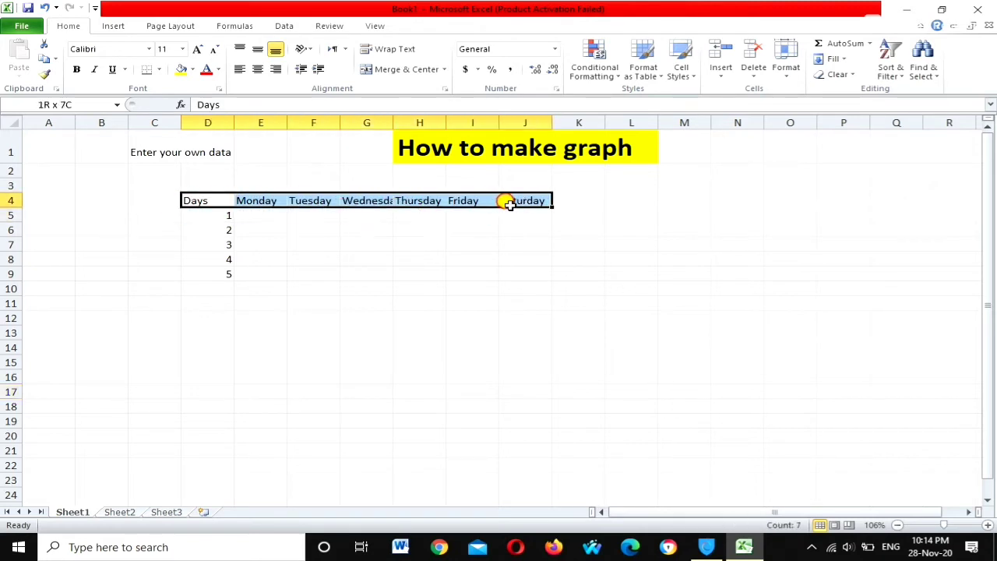
pyautogui.click(76, 75)
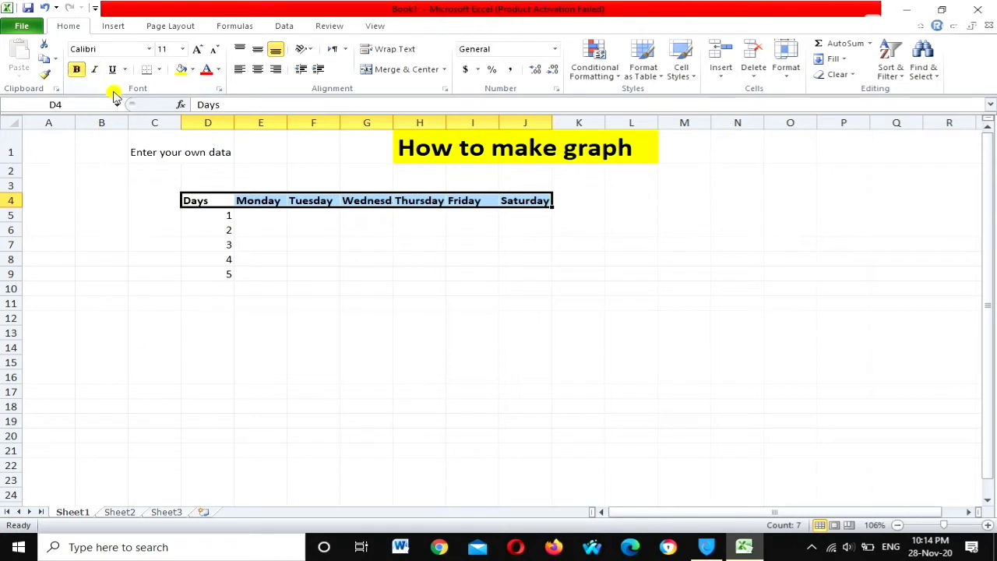
pyautogui.click(197, 51)
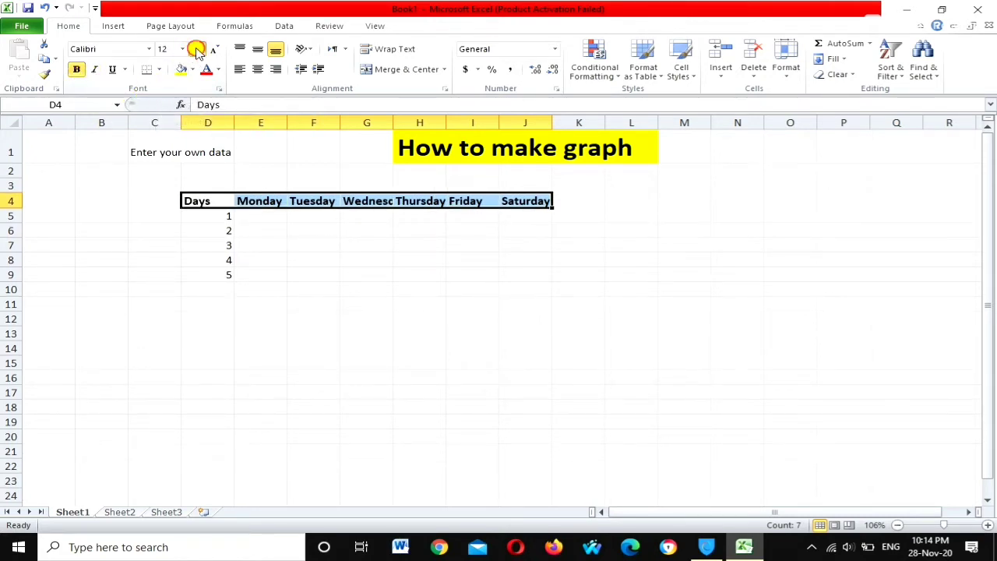
pyautogui.click(197, 49)
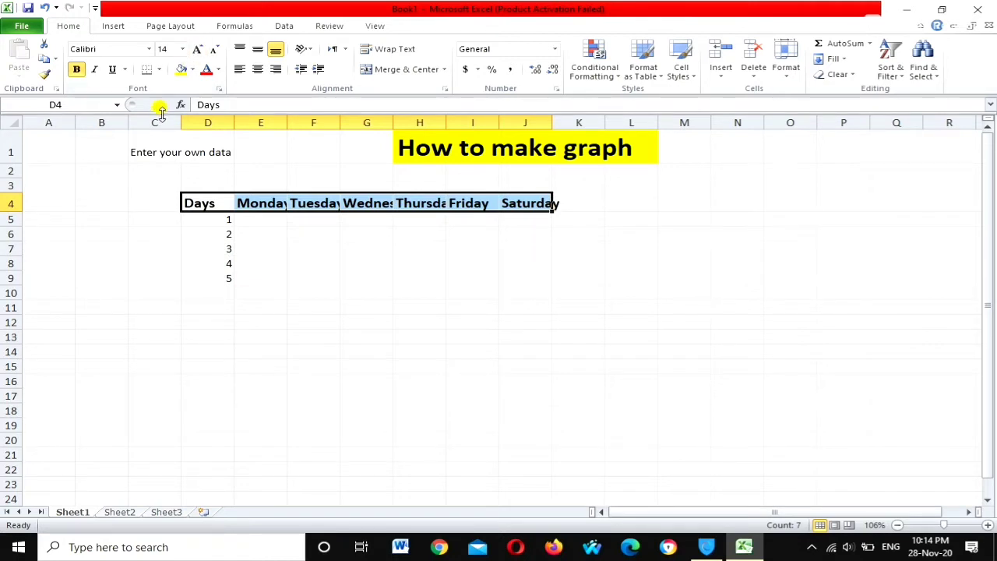
pyautogui.click(119, 317)
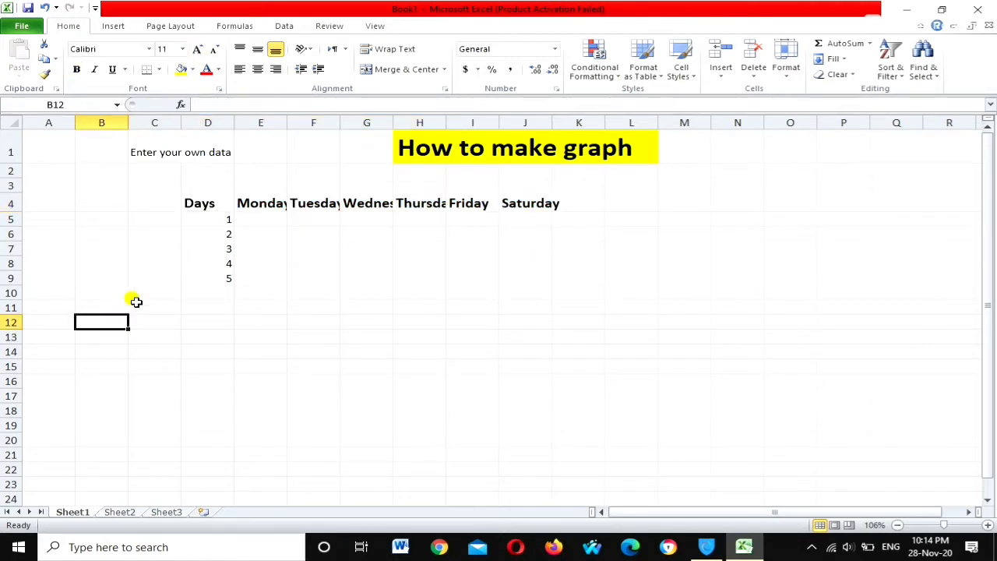
# Fill the header row D4:K4 light blue, keeping the font at size 14
pyautogui.moveTo(185, 205); pyautogui.dragTo(554, 207)
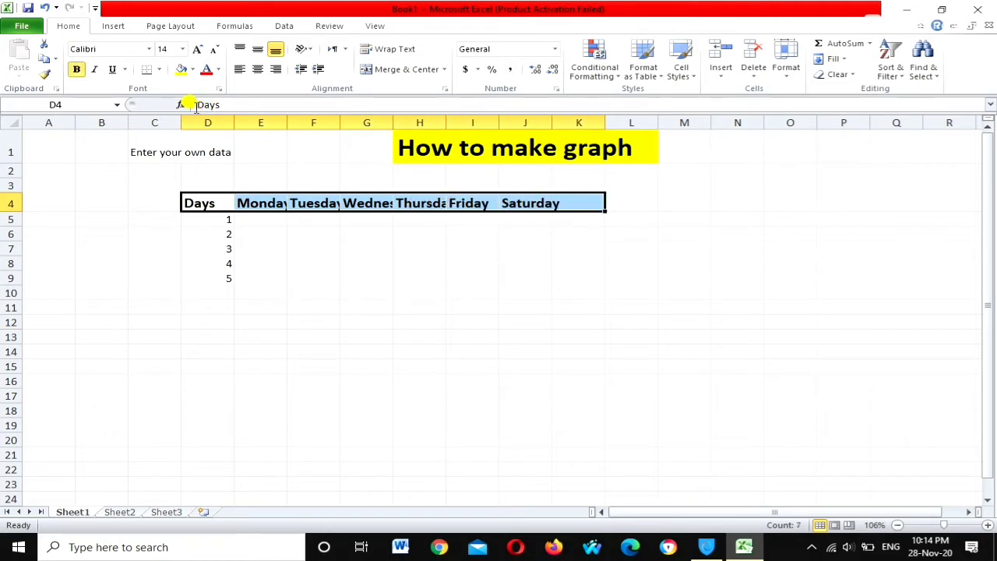
pyautogui.click(198, 48)
pyautogui.click(213, 49)
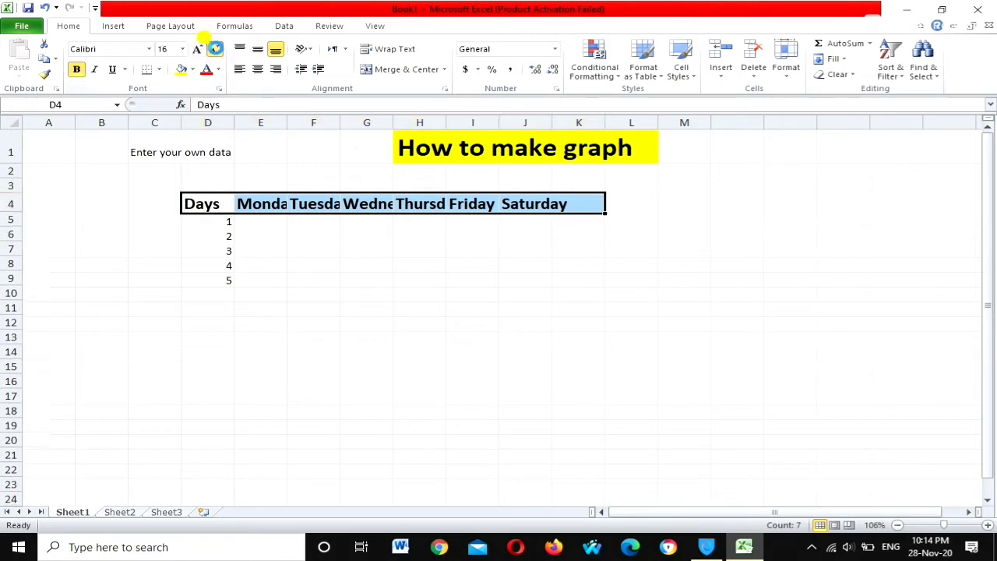
pyautogui.click(194, 68)
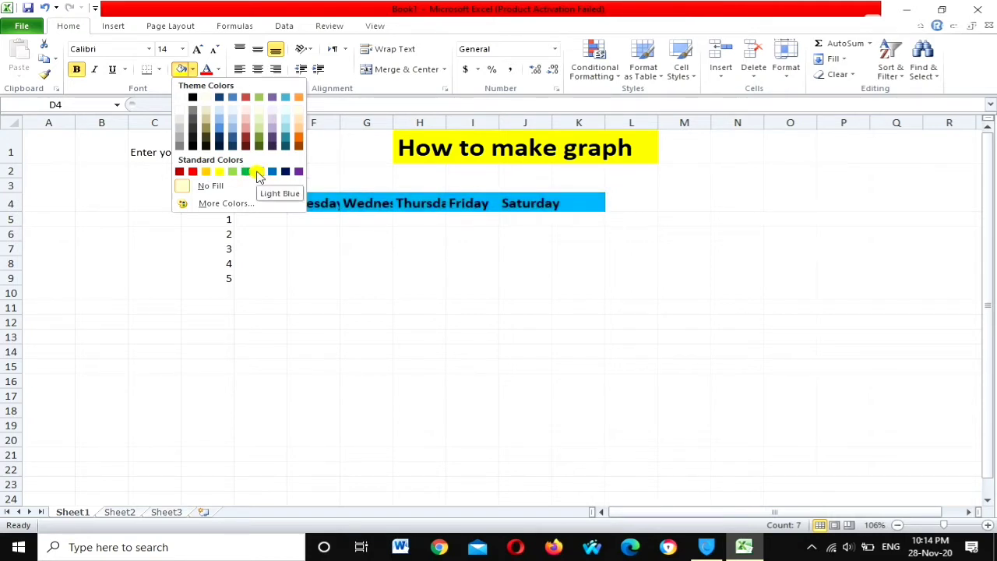
pyautogui.click(257, 172)
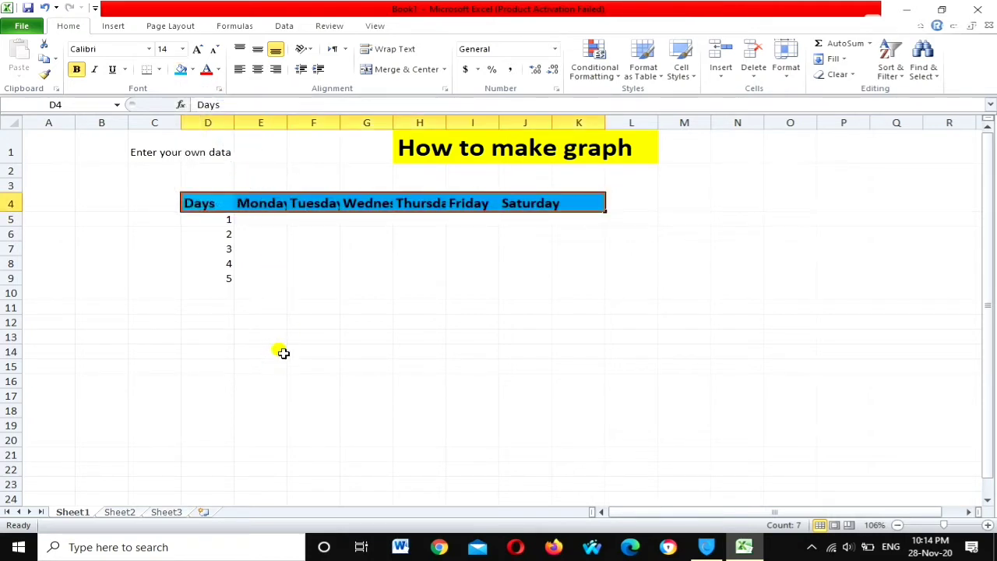
# Widen columns E, G and H so Monday, Wednesday and Thursday fit
pyautogui.moveTo(287, 116); pyautogui.dragTo(411, 124)
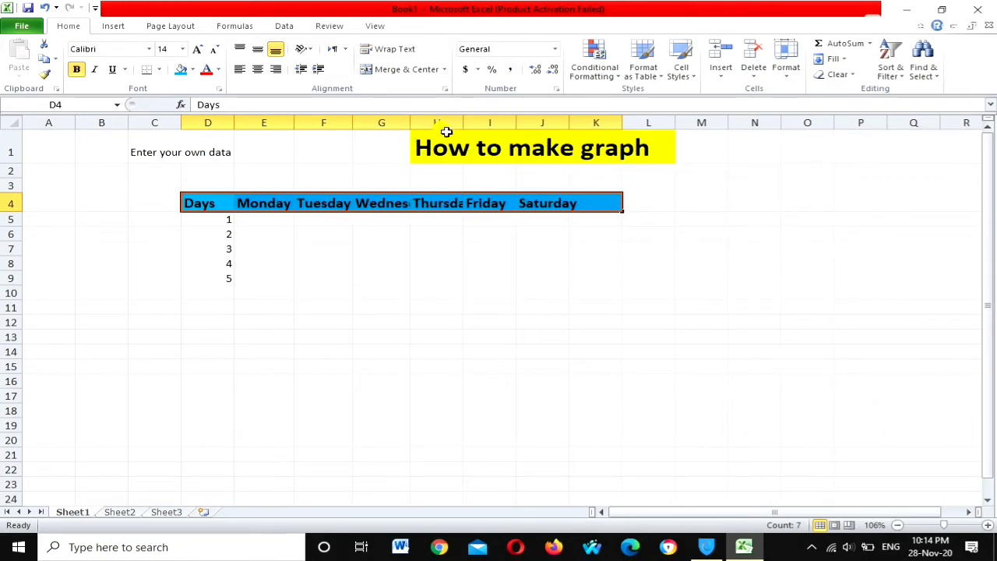
pyautogui.moveTo(462, 122); pyautogui.dragTo(469, 122)
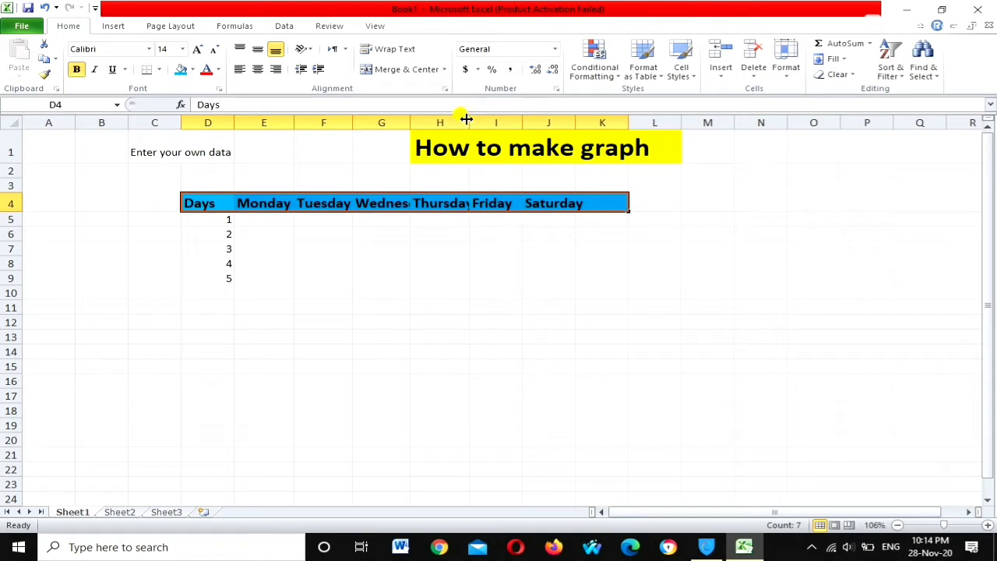
pyautogui.moveTo(471, 122); pyautogui.dragTo(489, 125)
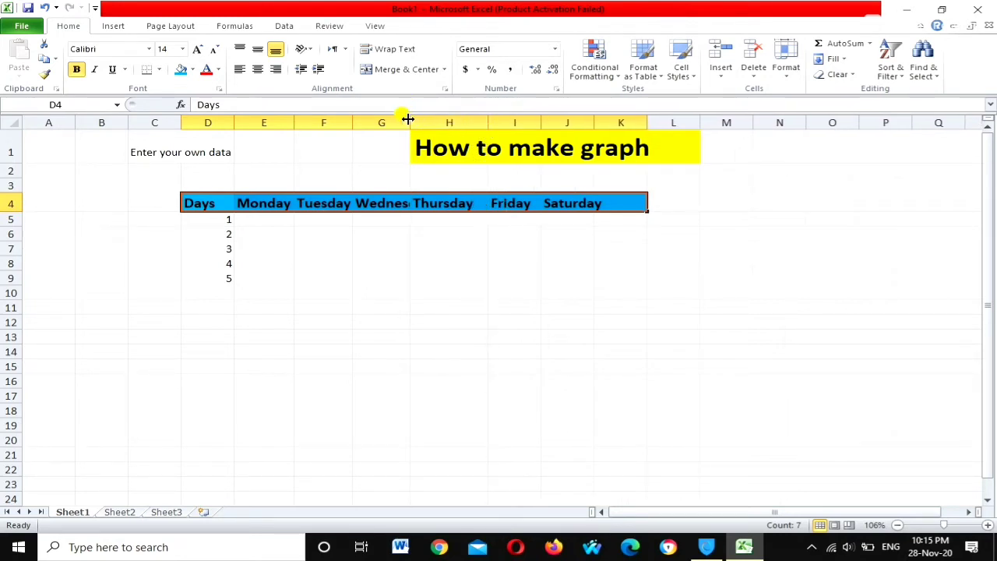
pyautogui.moveTo(408, 121); pyautogui.dragTo(434, 128)
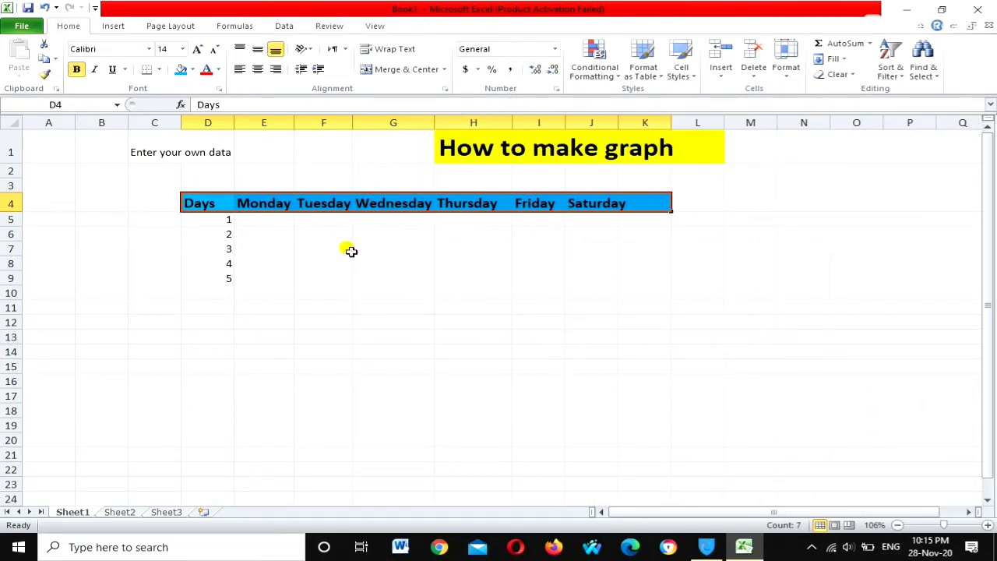
# Enter day 1 values Monday–Saturday: 345, 657, 865, 786, 876, 854
pyautogui.click(269, 221)
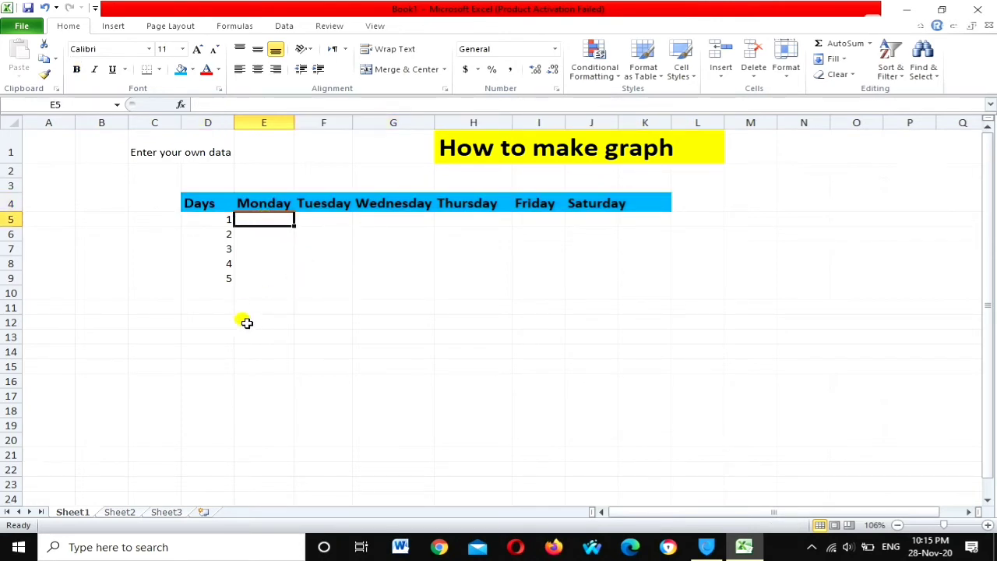
pyautogui.write('345')
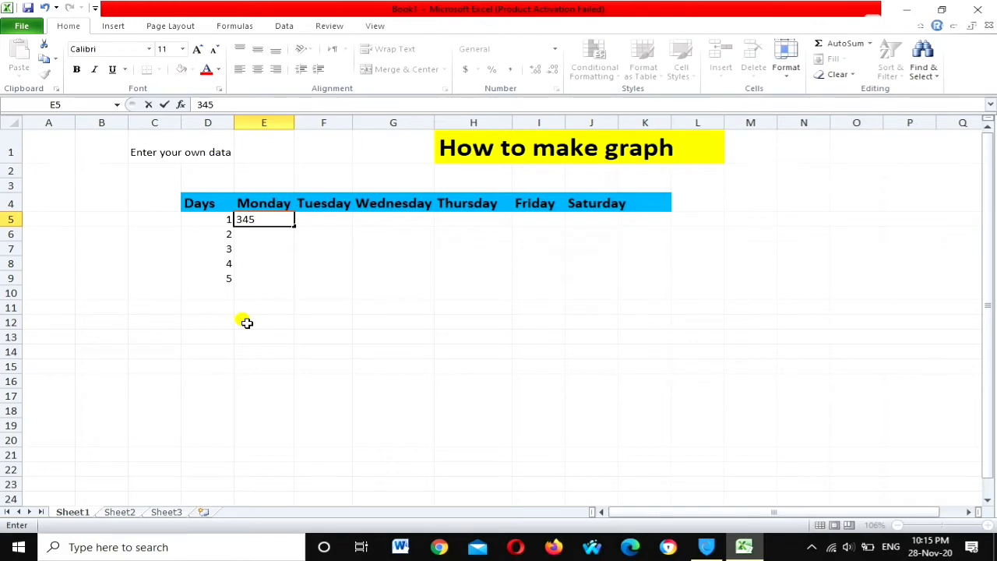
pyautogui.press('Tab')
pyautogui.write('65')
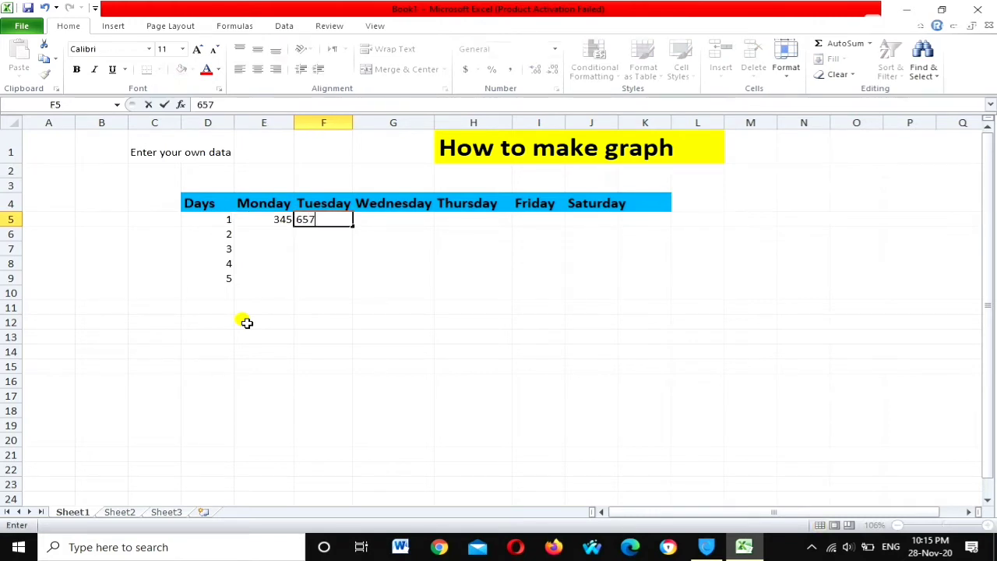
pyautogui.press('Tab')
pyautogui.write('86')
pyautogui.press('Tab')
pyautogui.write('78')
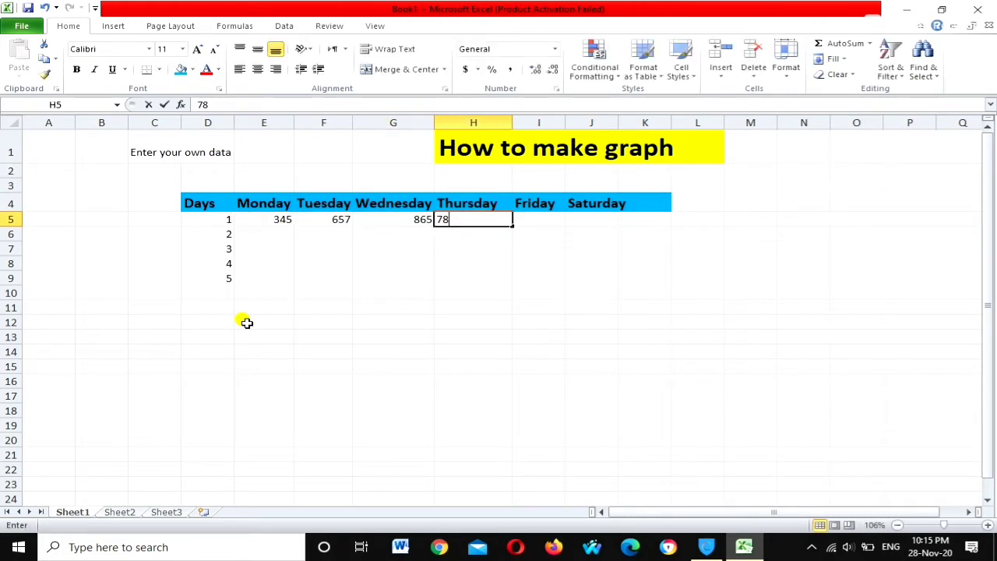
pyautogui.write('654')
pyautogui.press('BackSpace')
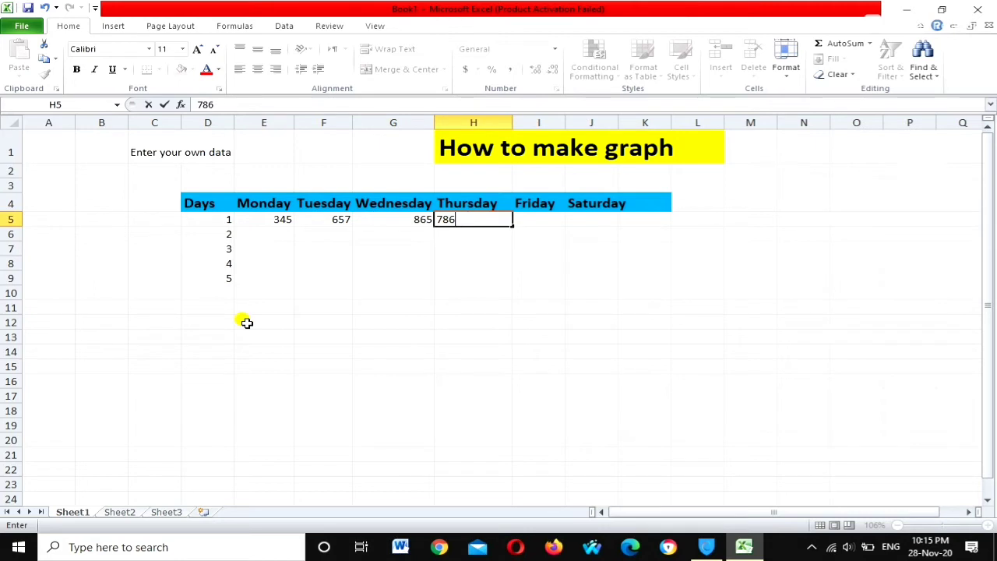
pyautogui.press('Tab')
pyautogui.write('87')
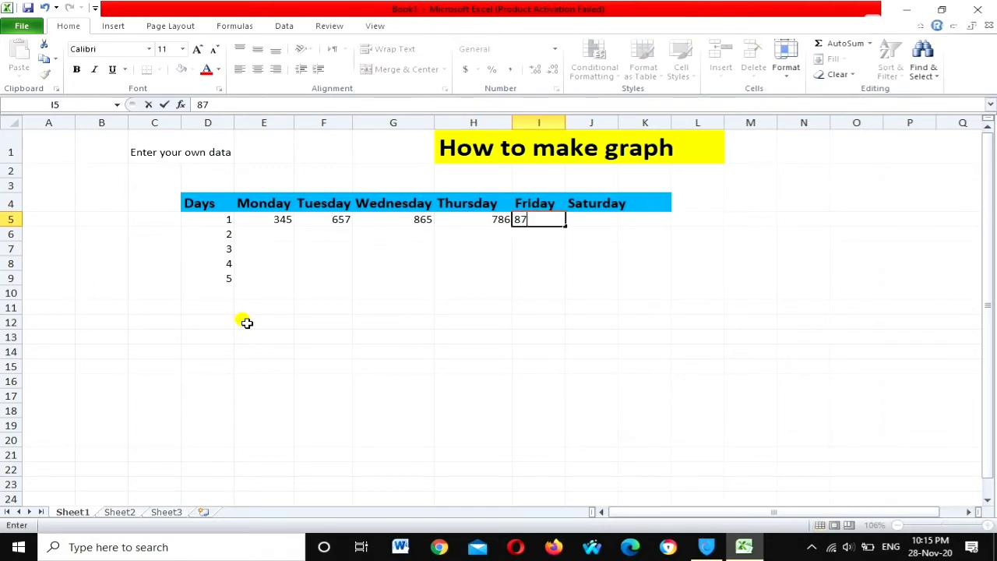
pyautogui.press('Tab')
pyautogui.write('87')
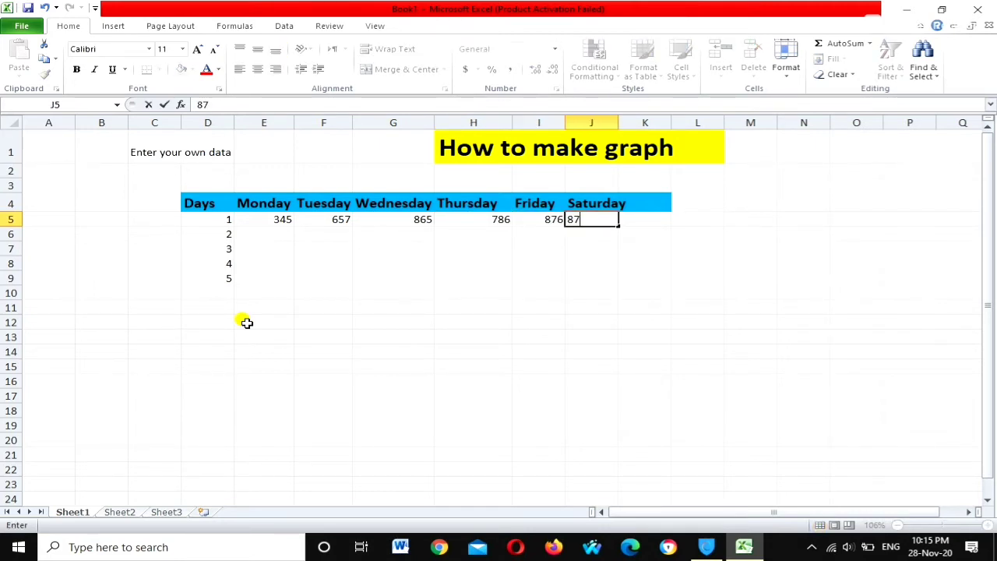
pyautogui.write('6')
pyautogui.press('Return')
# Enter day 2 values Saturday back to Monday: 466, 757, 865, 645, 757, 467
pyautogui.write('46')
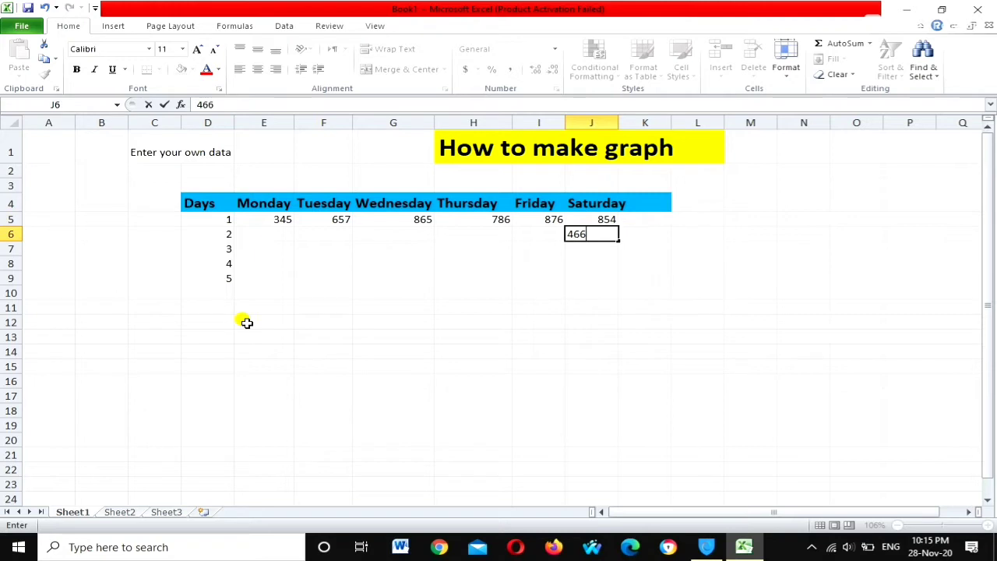
pyautogui.press('Left')
pyautogui.write('757')
pyautogui.press('Left')
pyautogui.write('86')
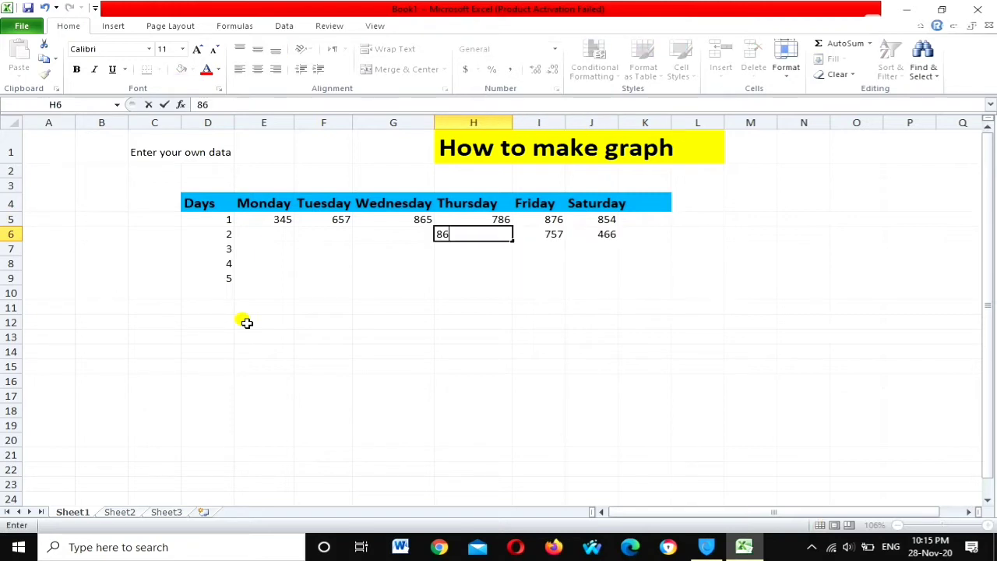
pyautogui.write('5')
pyautogui.press('Left')
pyautogui.write('645')
pyautogui.press('Left')
pyautogui.write('75')
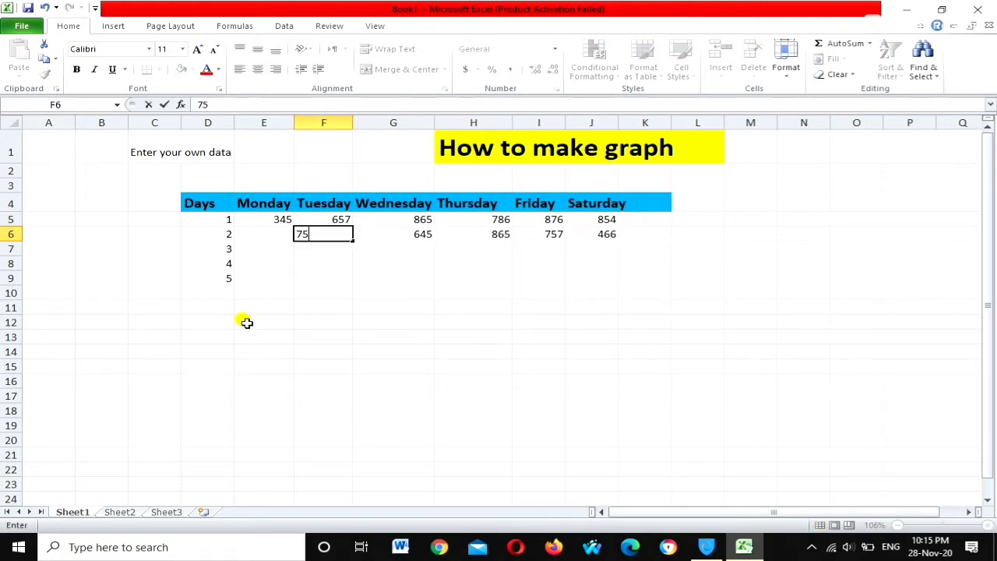
pyautogui.press('Left')
pyautogui.write('467')
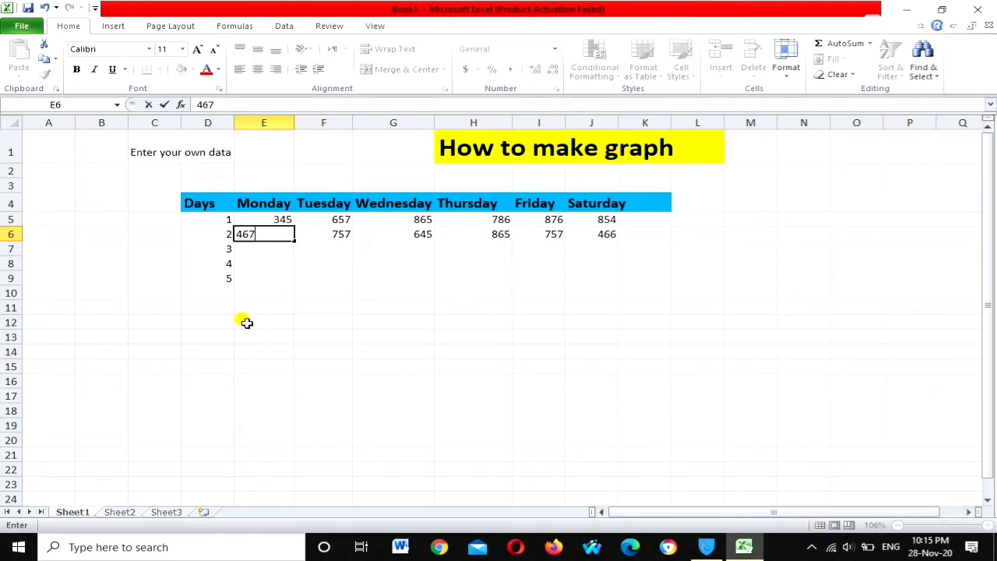
pyautogui.press('Return')
# Enter day 3 values Monday–Saturday: 476, 467, 878, 976, 876, 567
pyautogui.write('476')
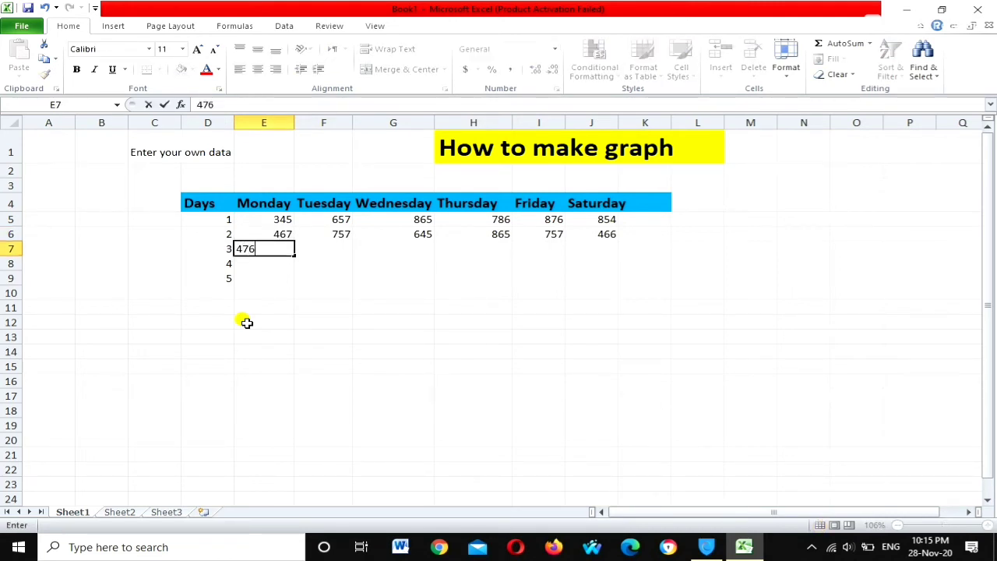
pyautogui.press('Tab')
pyautogui.write('467')
pyautogui.press('Tab')
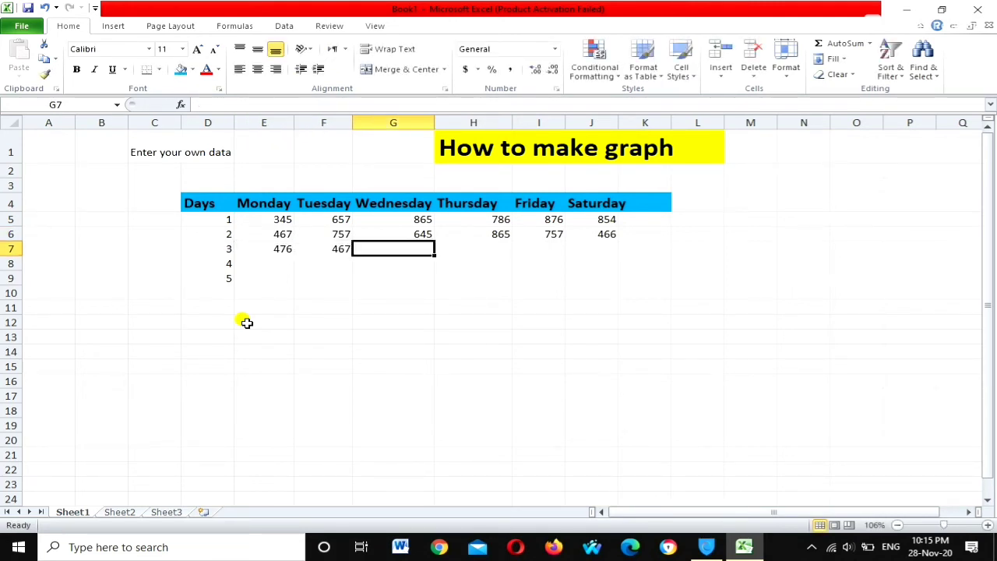
pyautogui.write('878')
pyautogui.press('Tab')
pyautogui.write('97')
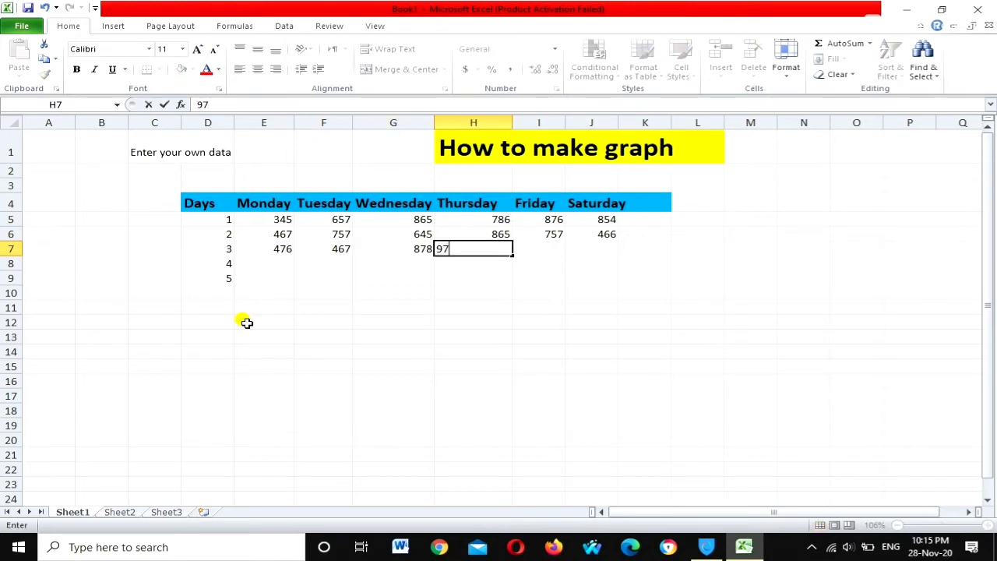
pyautogui.press('Tab')
pyautogui.write('8')
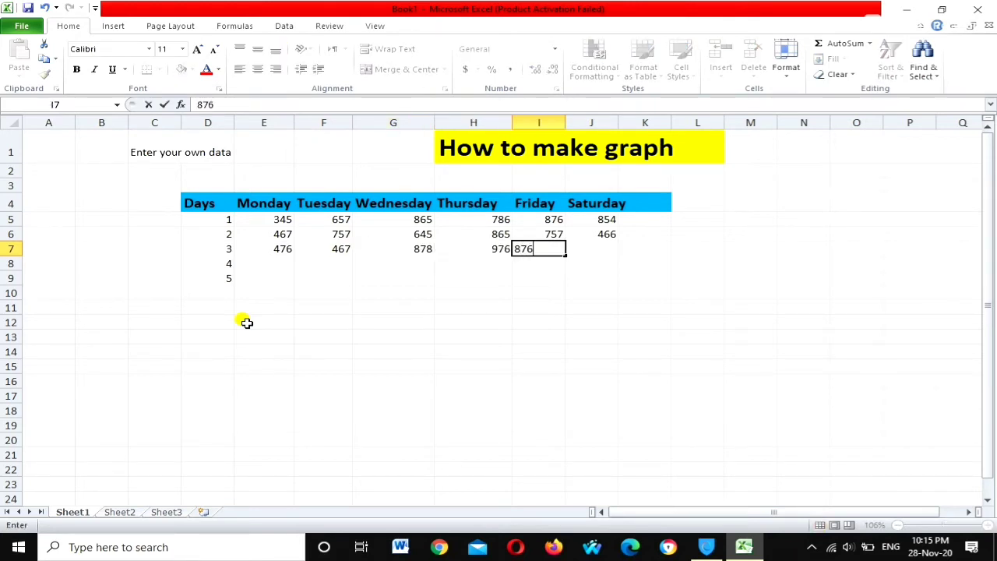
pyautogui.press('Tab')
pyautogui.write('567')
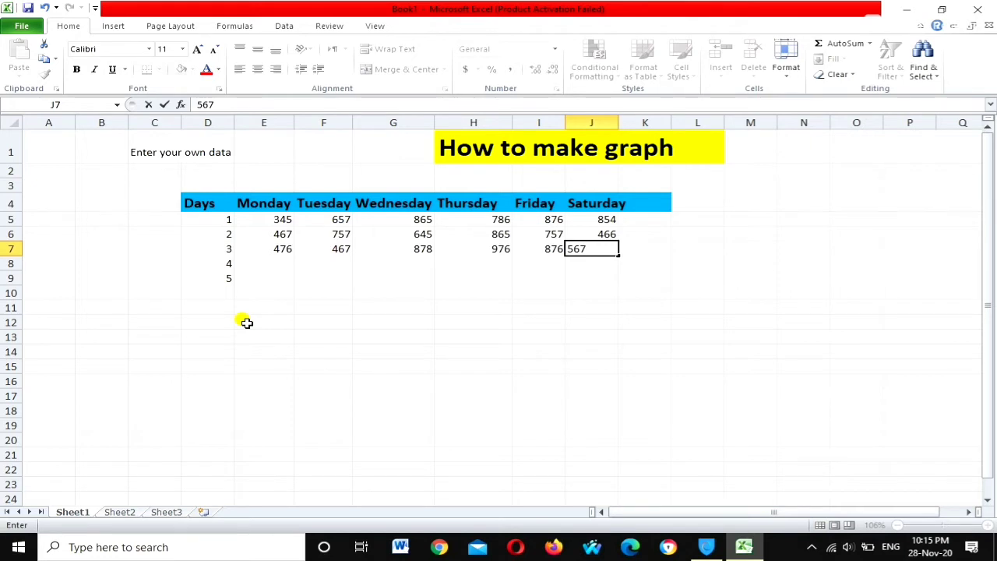
pyautogui.press('Return')
# Enter day 4 values: Friday 5787, Thursday 567, Saturday 435, Wednesday 789, Tuesday 976
pyautogui.press('Left')
pyautogui.write('5')
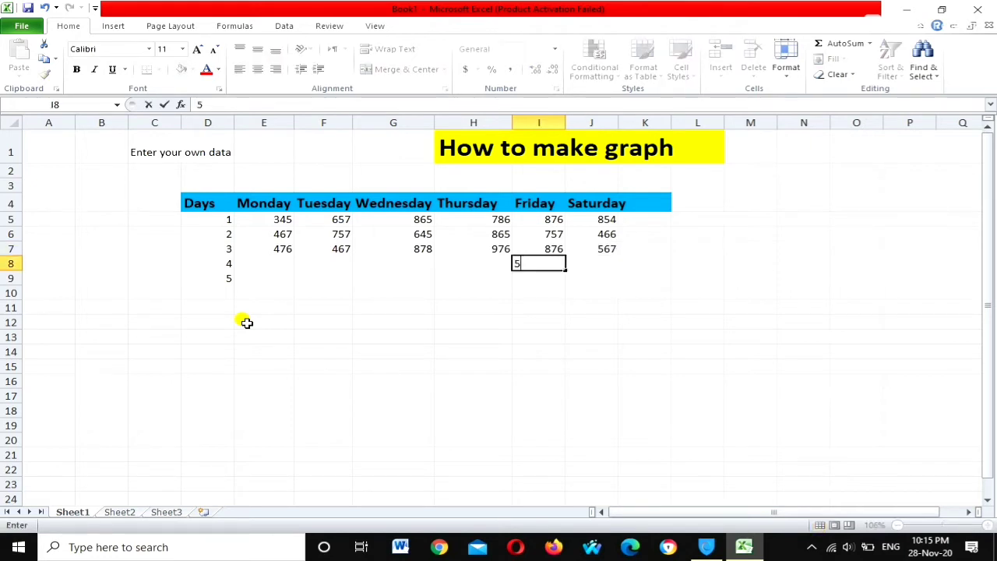
pyautogui.press('Left')
pyautogui.write('5')
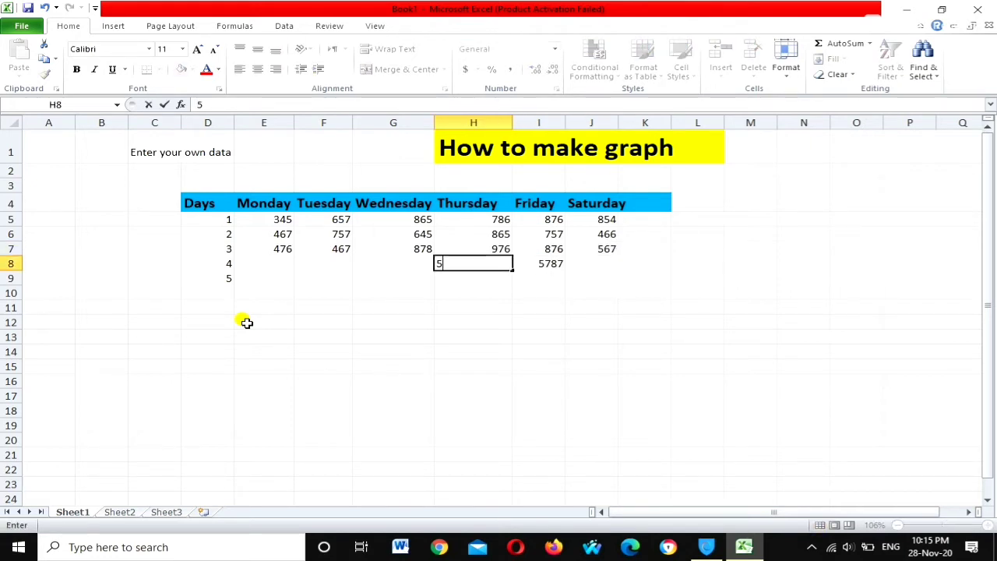
pyautogui.write('7')
pyautogui.press('Right')
pyautogui.press('Right')
pyautogui.write('4')
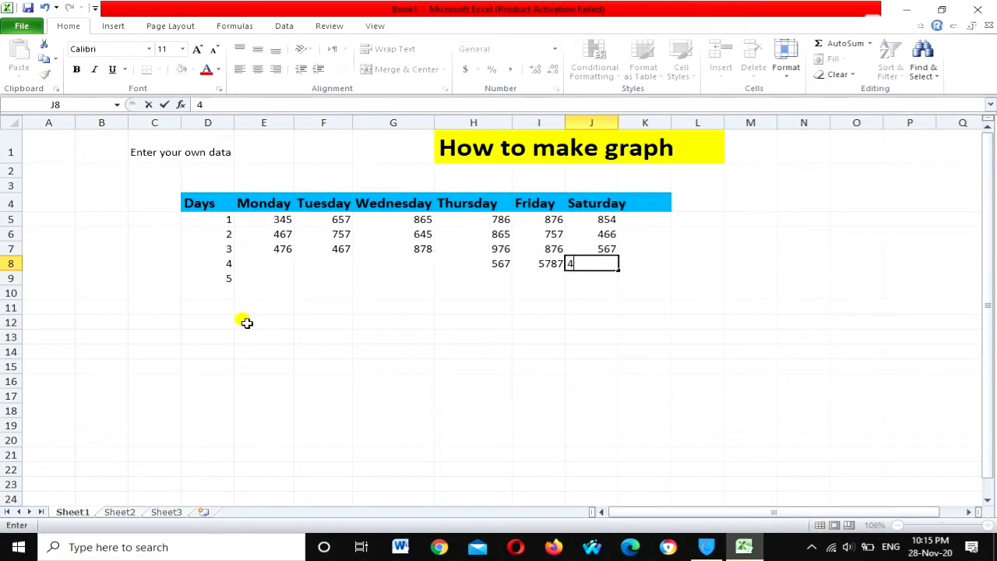
pyautogui.press('Left')
pyautogui.press('Left')
pyautogui.press('Left')
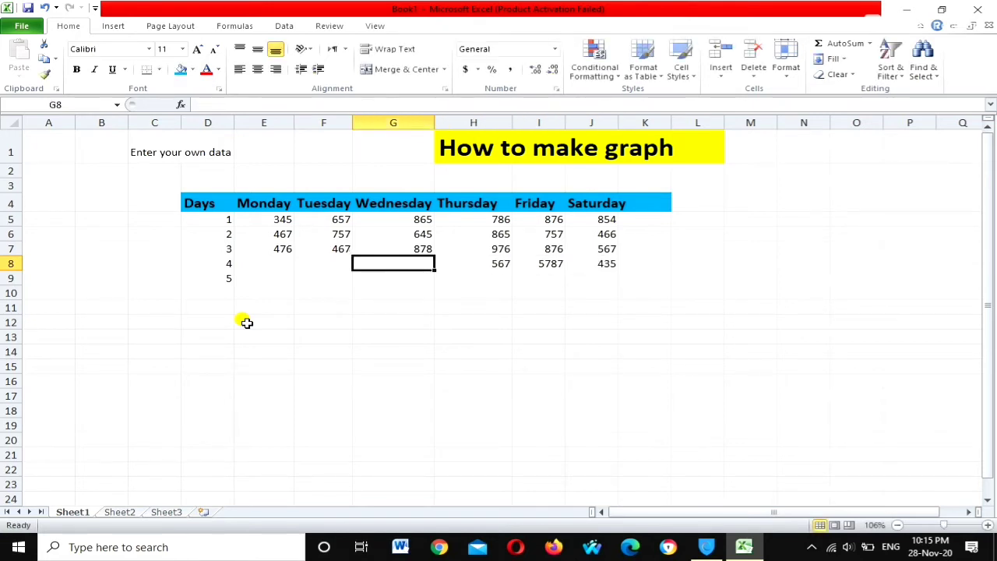
pyautogui.write('789')
pyautogui.press('Left')
pyautogui.write('9')
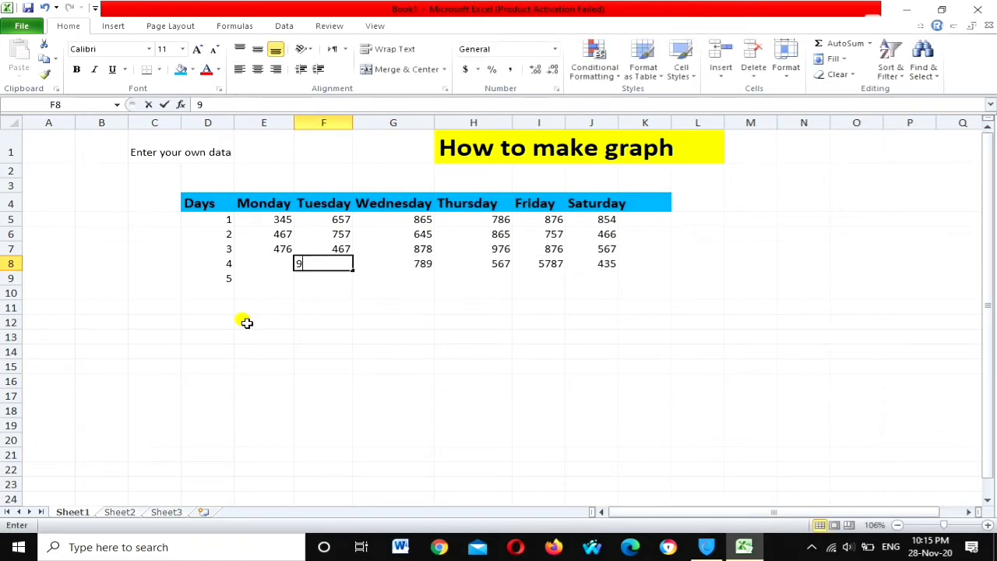
pyautogui.write('76')
pyautogui.press('Left')
pyautogui.write('5')
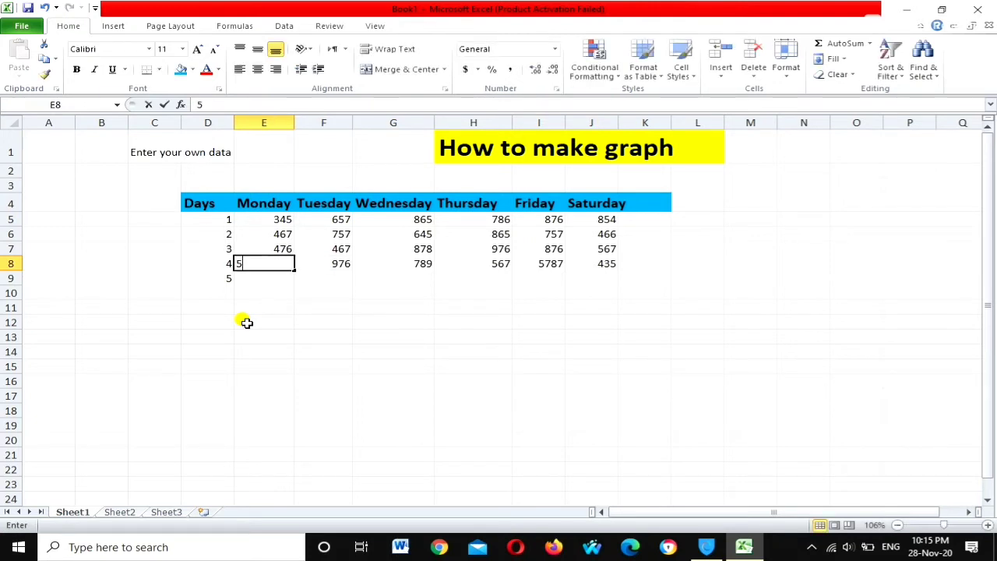
pyautogui.write('78')
pyautogui.press('Left')
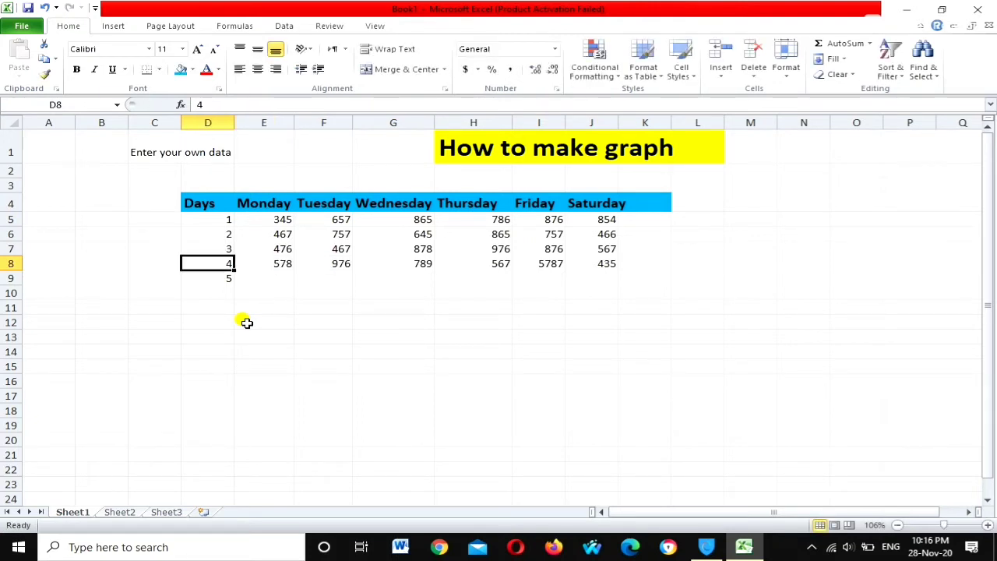
# Enter day 5 values Monday–Saturday: 686, 890, 876, 976, 907, 89
pyautogui.press('Down')
pyautogui.press('Right')
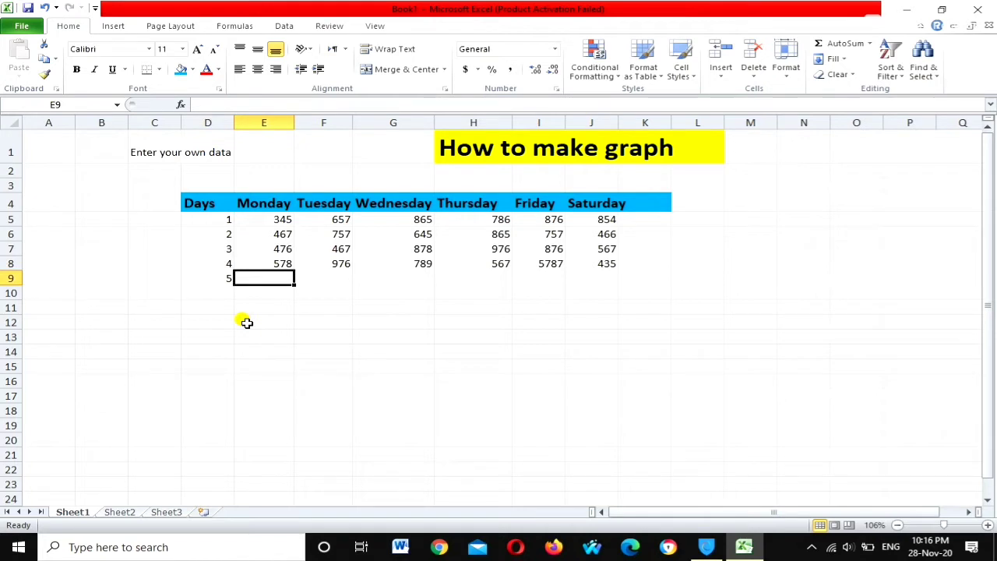
pyautogui.write('686')
pyautogui.press('Right')
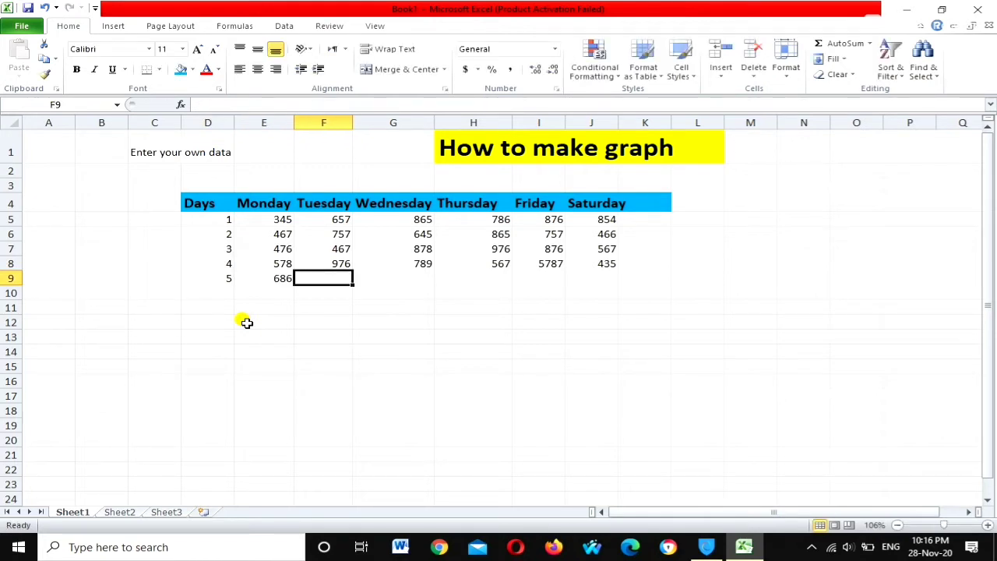
pyautogui.write('890')
pyautogui.press('Right')
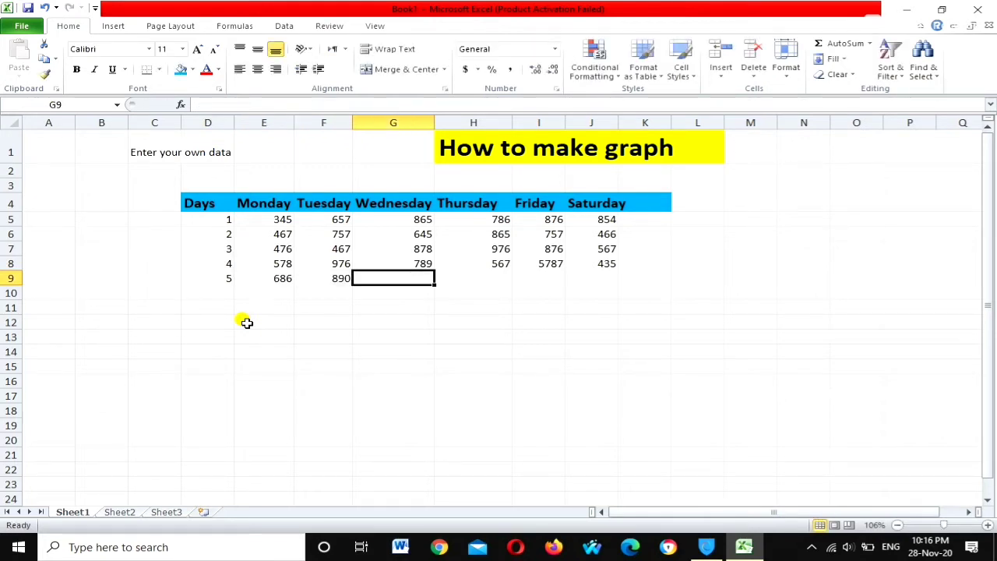
pyautogui.write('080')
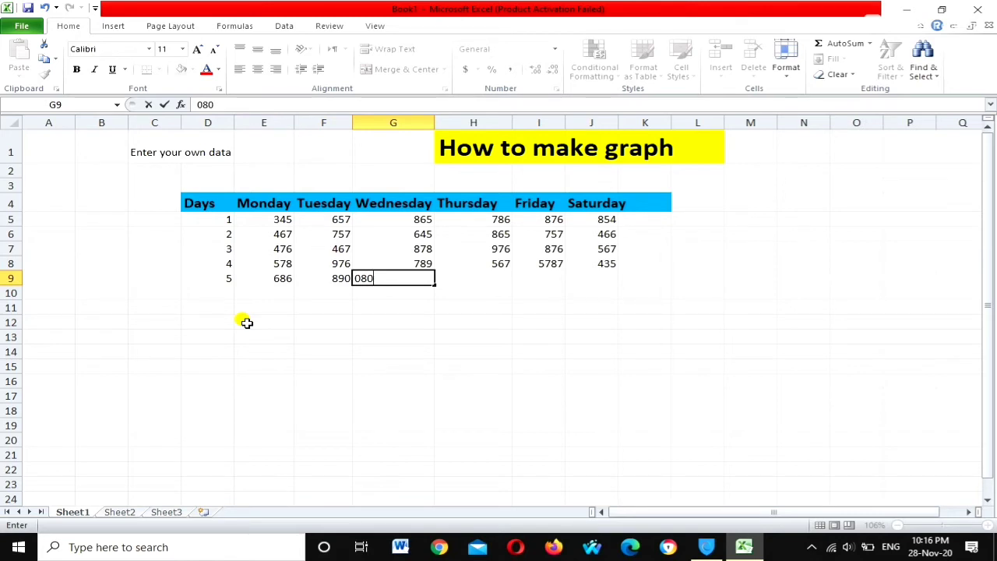
pyautogui.press('BackSpace')
pyautogui.press('BackSpace')
pyautogui.press('Tab')
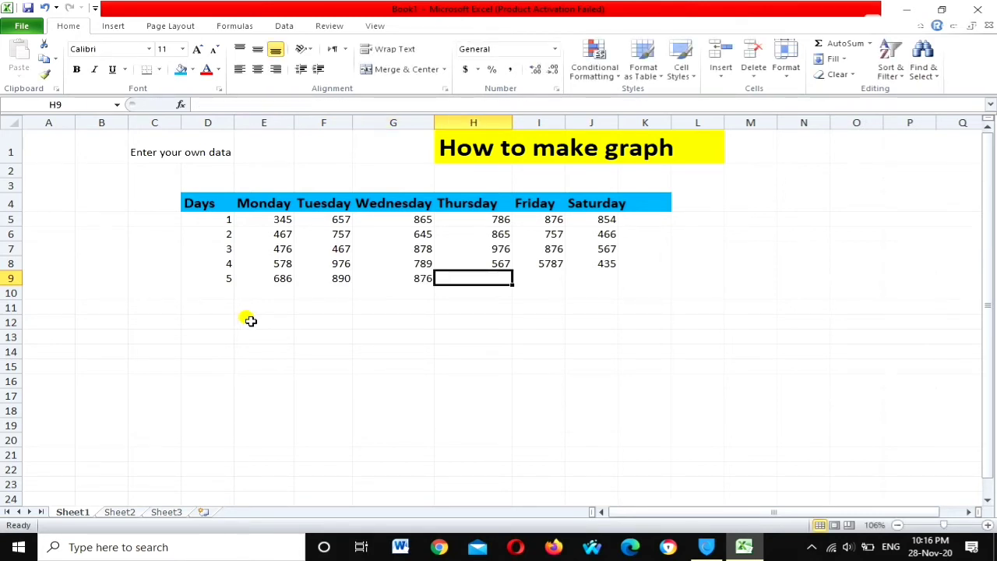
pyautogui.write('976')
pyautogui.press('Tab')
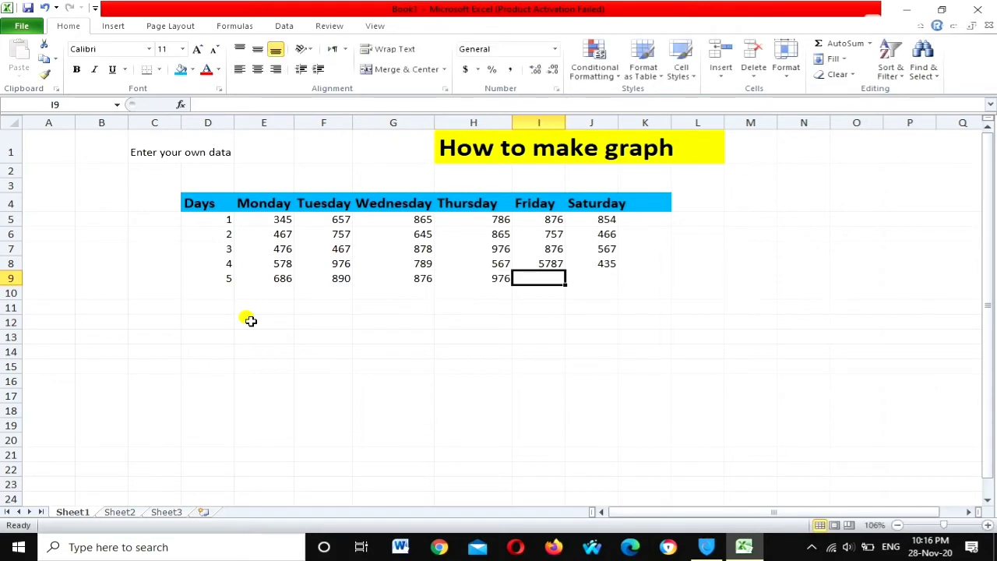
pyautogui.write('907')
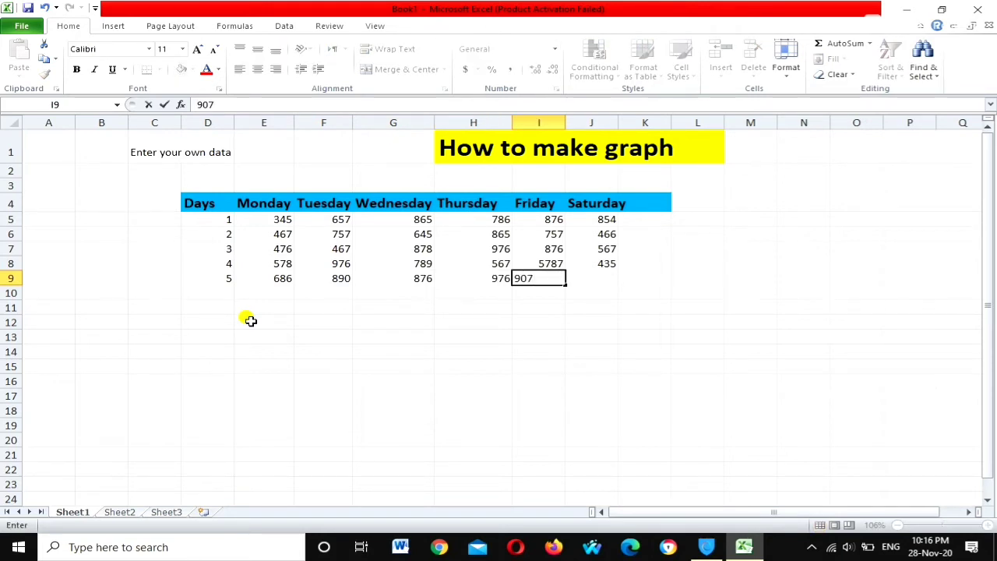
pyautogui.press('Tab')
pyautogui.write('89')
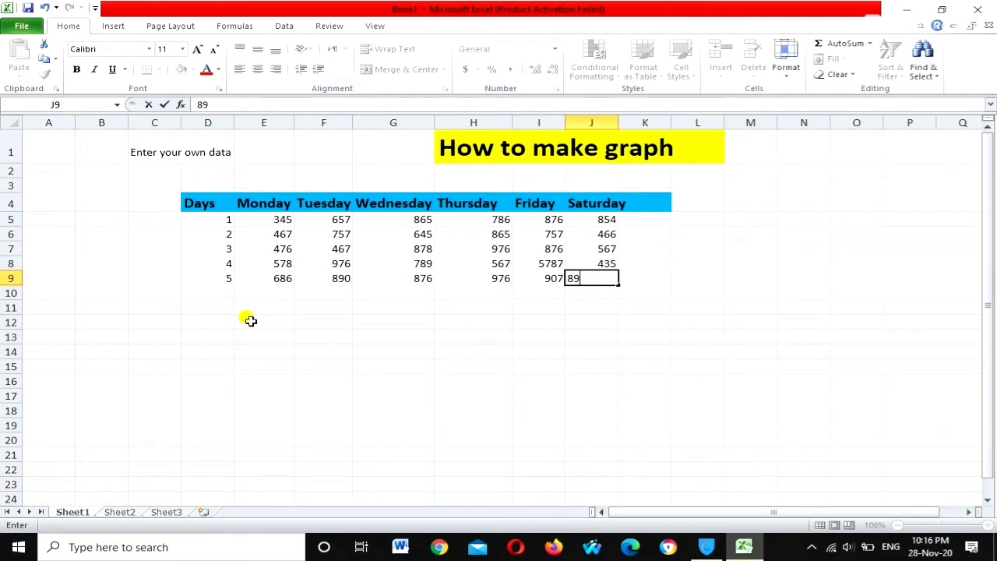
pyautogui.press('Return')
# Fill row 10 with Saturday–Monday values 689, 654, 678, 968, 568, 565 and day number 6
pyautogui.write('689')
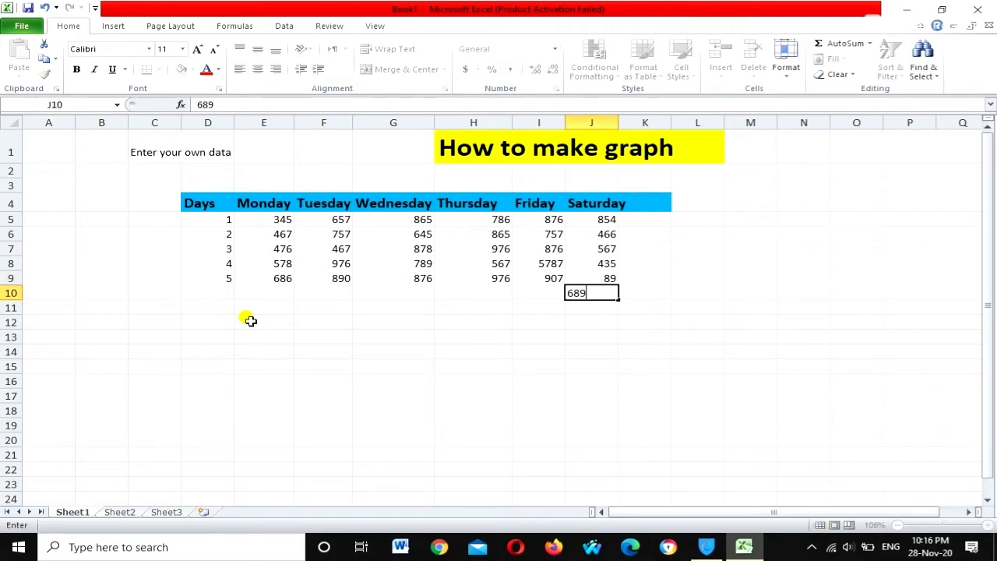
pyautogui.press('Left')
pyautogui.write('65')
pyautogui.press('Left')
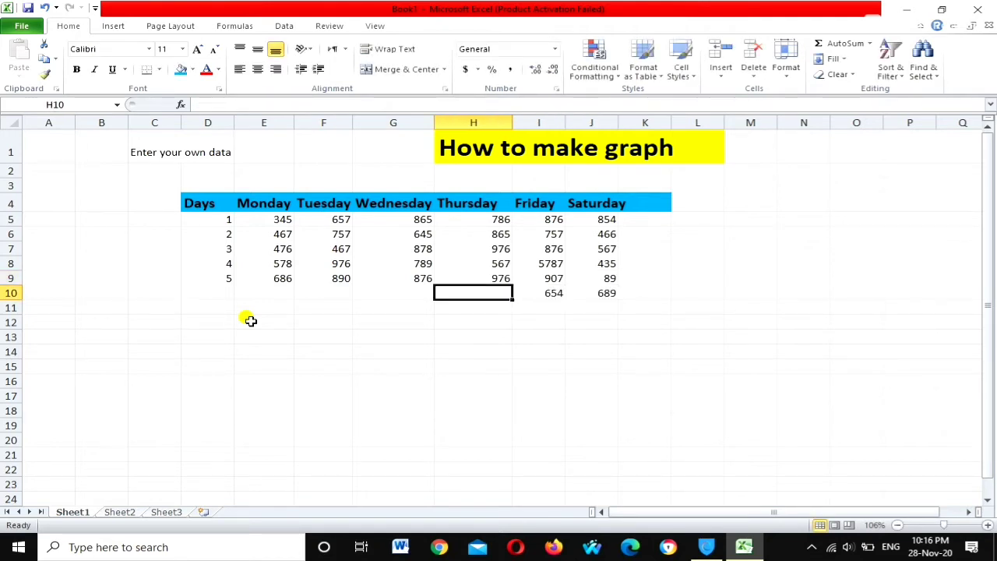
pyautogui.write('678')
pyautogui.press('Left')
pyautogui.write('9')
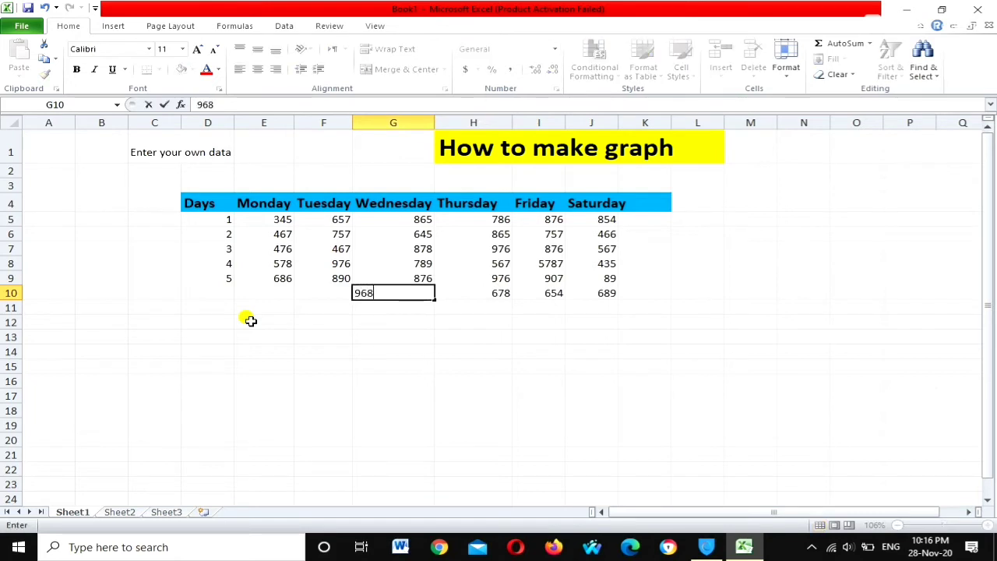
pyautogui.press('Left')
pyautogui.write('568')
pyautogui.press('Left')
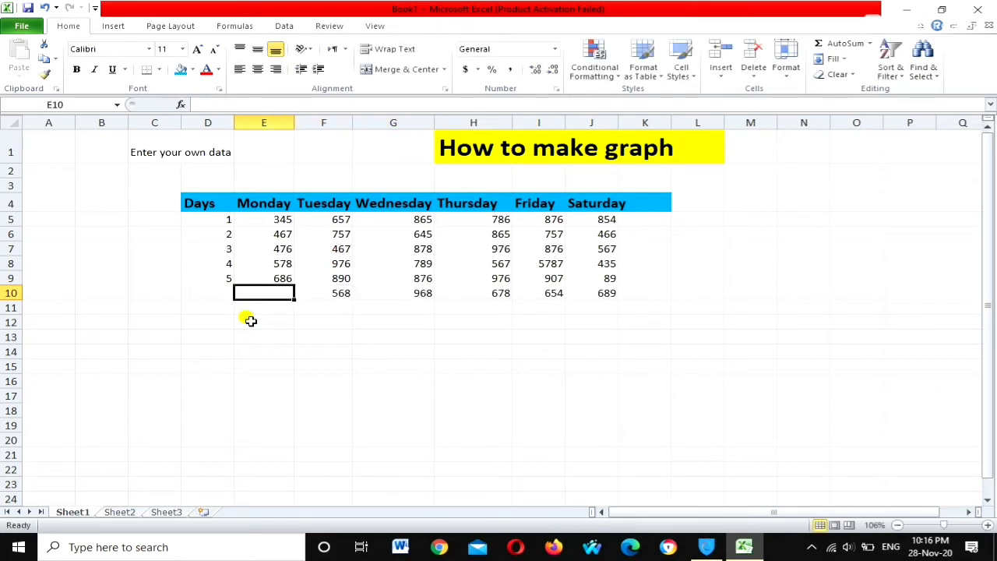
pyautogui.write('565')
pyautogui.press('Left')
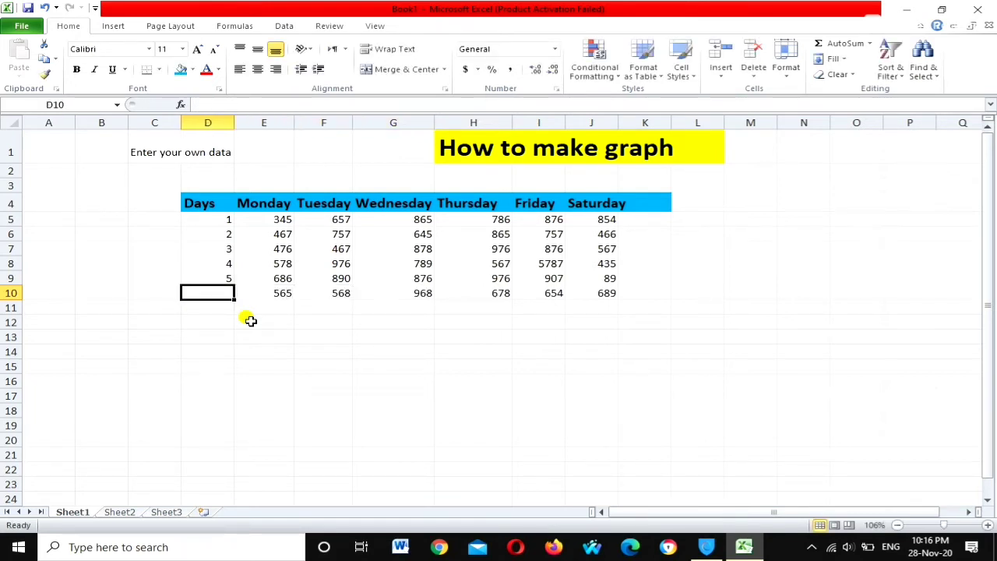
pyautogui.write('6')
pyautogui.press('Return')
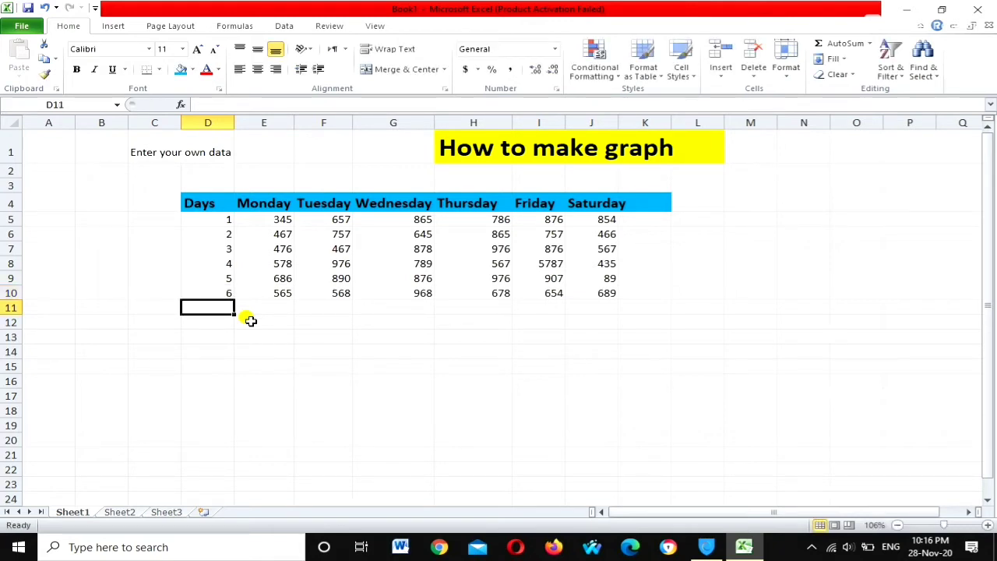
# Start day 7's row: day number 7, then 687, 689, 578, 987, 977 Monday–Friday
pyautogui.write('7')
pyautogui.press('Right')
pyautogui.write('68')
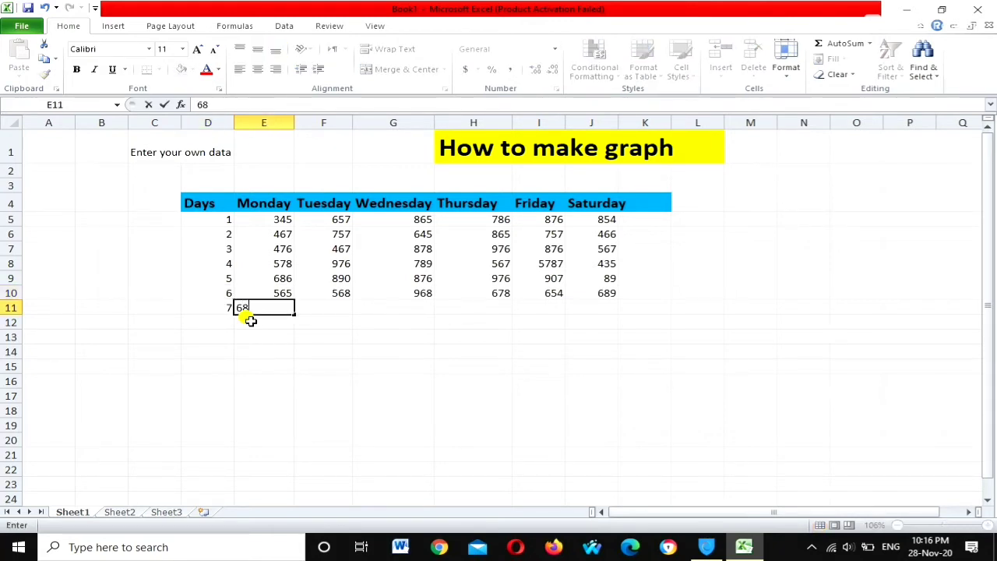
pyautogui.press('Right')
pyautogui.write('689')
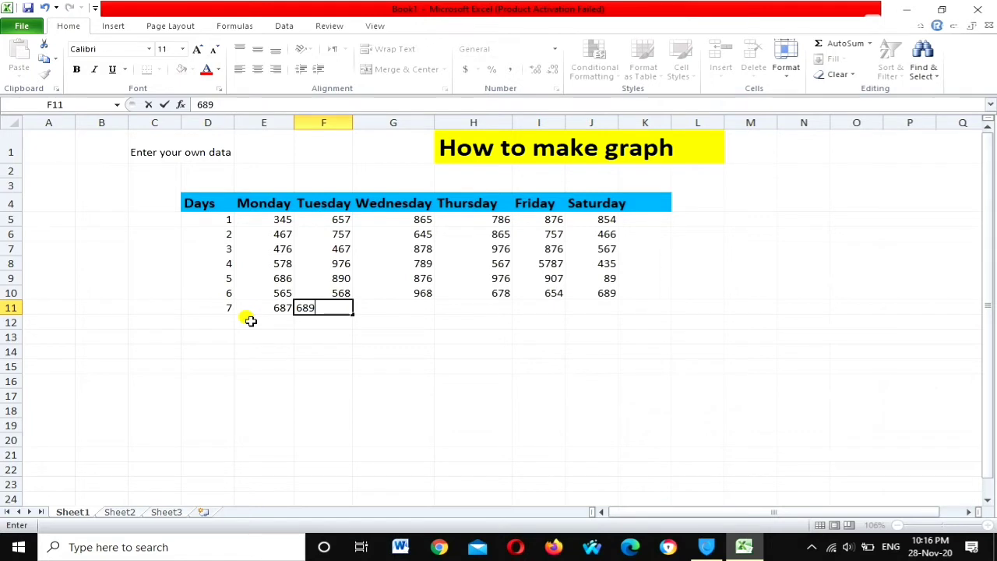
pyautogui.press('Right')
pyautogui.write('5')
pyautogui.press('Right')
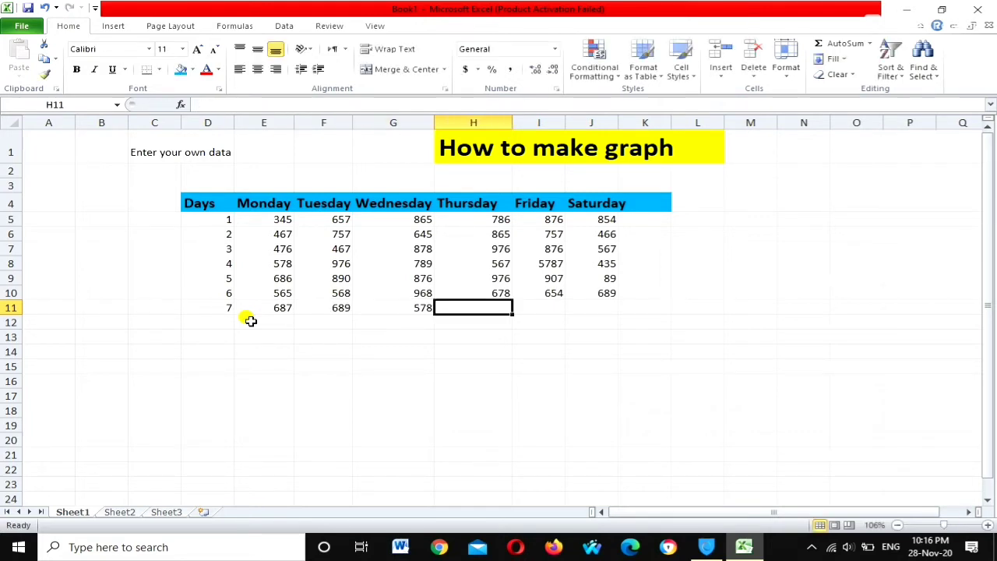
pyautogui.write('987')
pyautogui.press('Right')
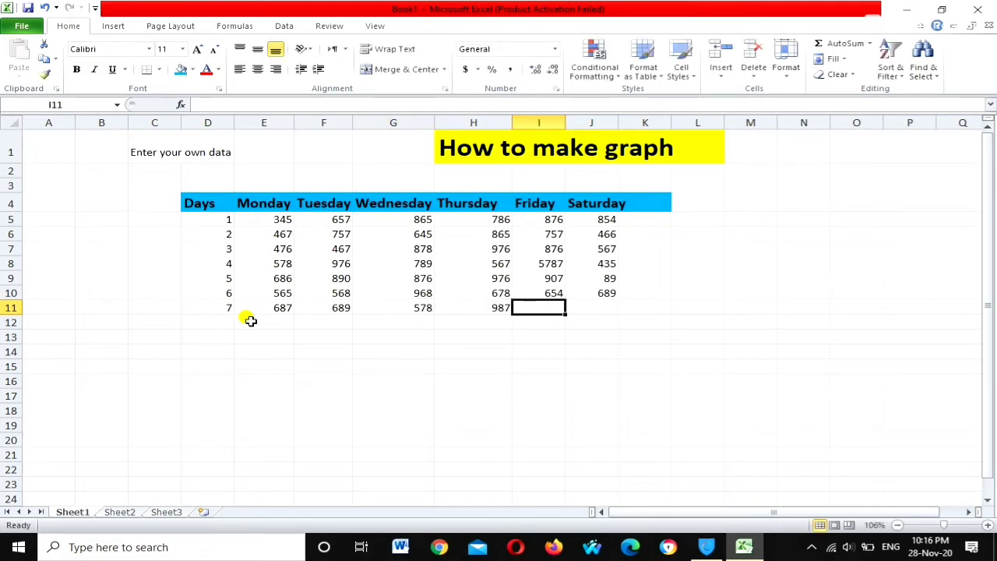
pyautogui.write('977')
pyautogui.press('Right')
pyautogui.write('6')
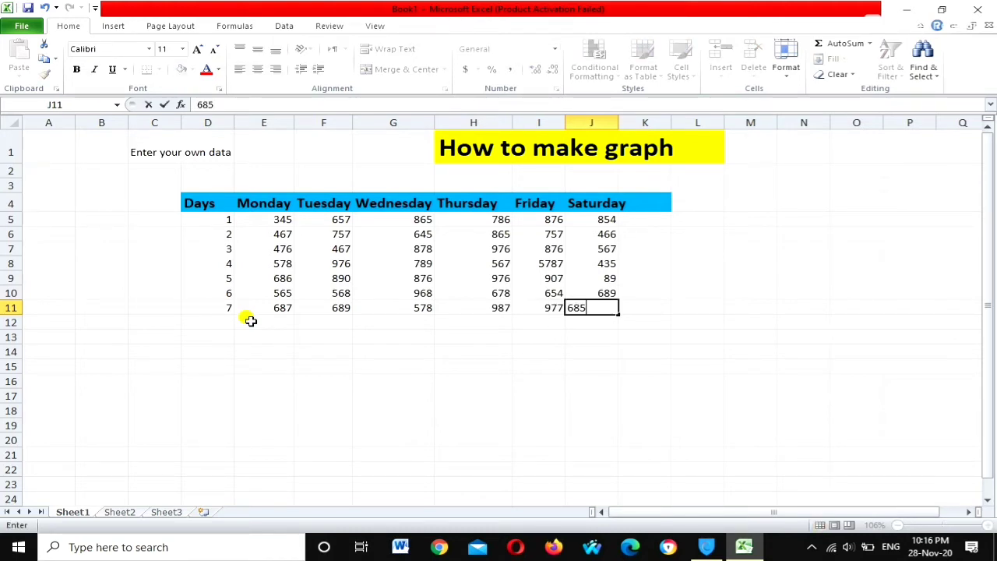
# Finish day 7 with 685 for Saturday and fill D5:J11 light green
pyautogui.click(368, 376)
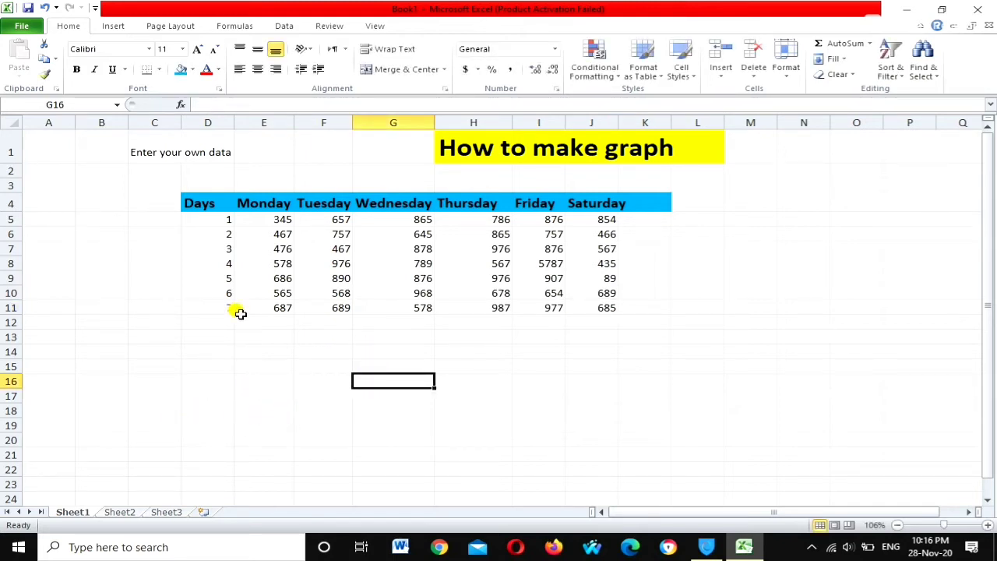
pyautogui.moveTo(207, 218)
pyautogui.mouseDown()
pyautogui.moveTo(340, 298)
pyautogui.moveTo(591, 304)
pyautogui.mouseUp()
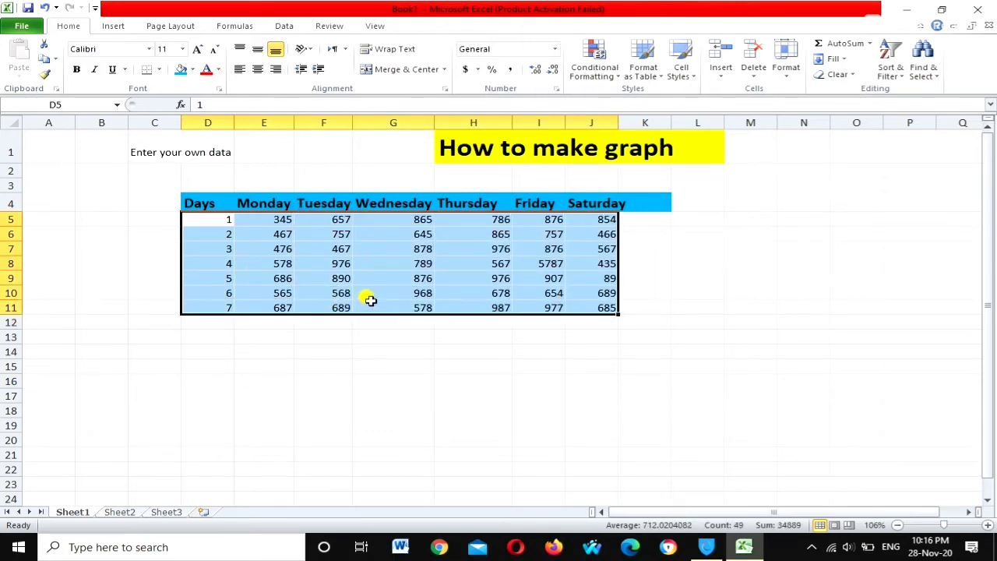
pyautogui.click(179, 70)
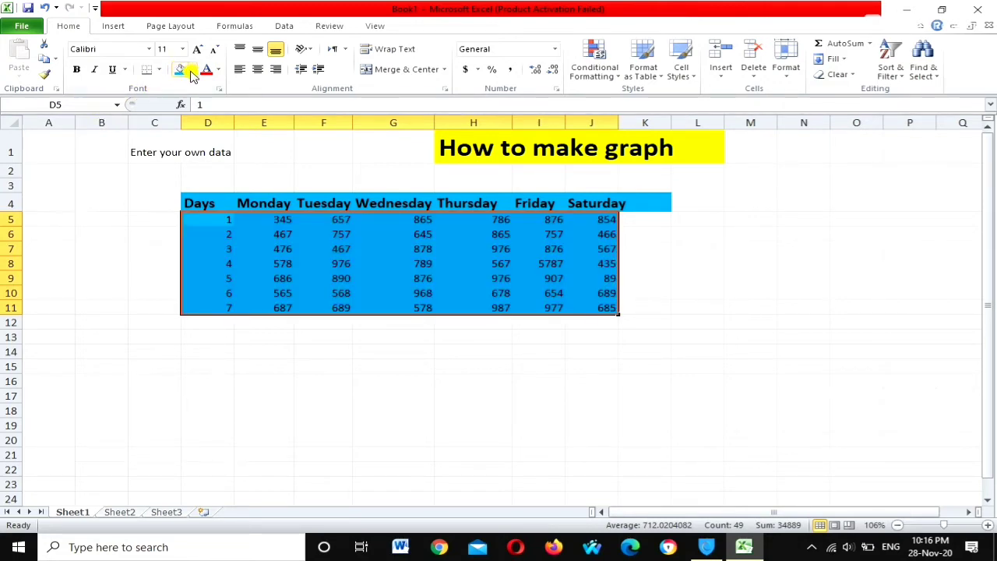
pyautogui.click(193, 70)
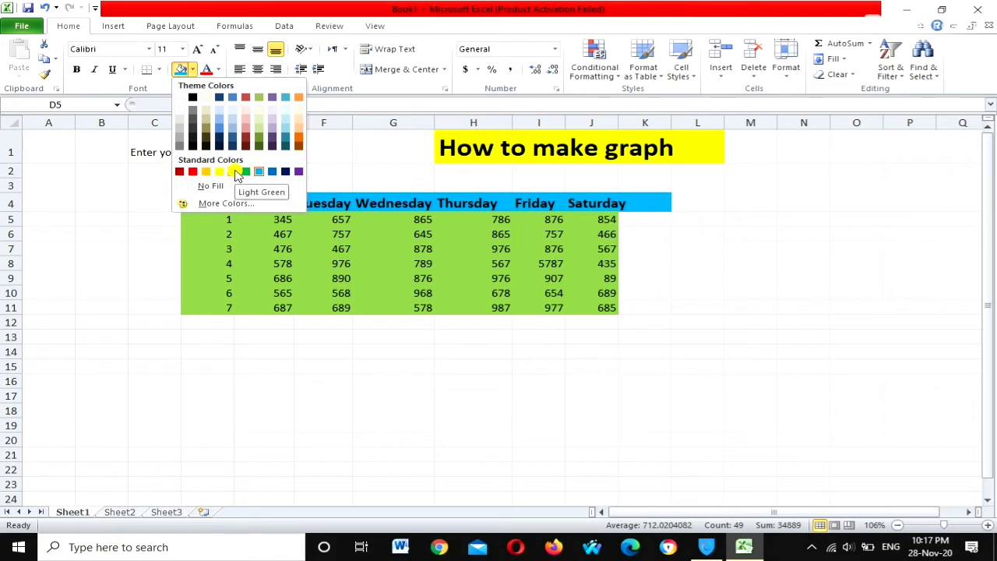
pyautogui.click(236, 172)
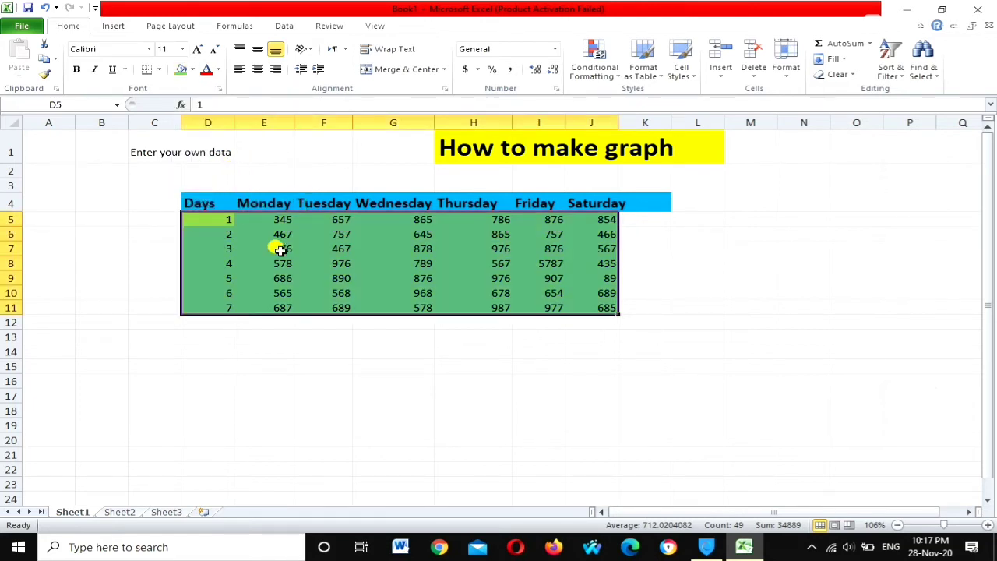
pyautogui.click(419, 384)
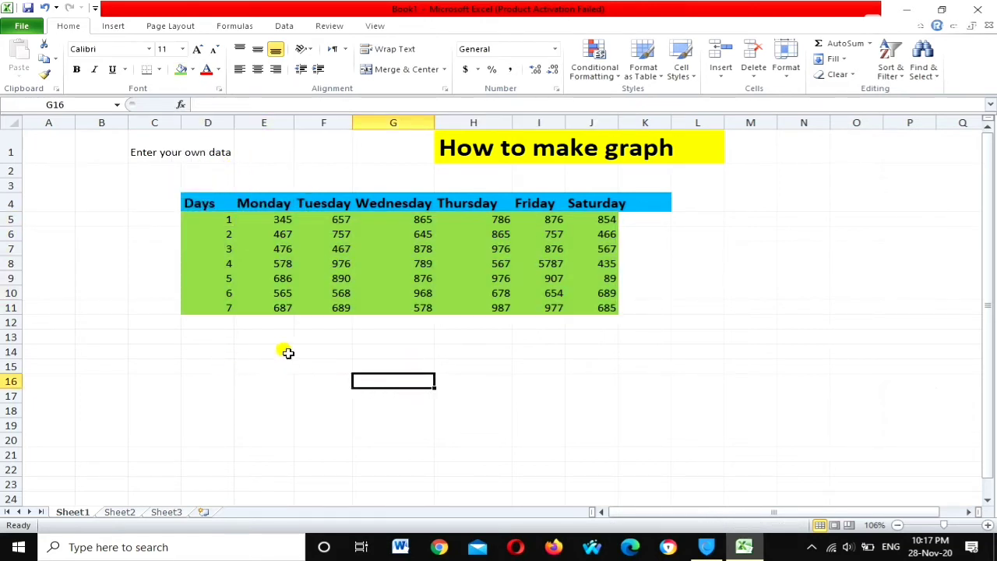
pyautogui.click(701, 220)
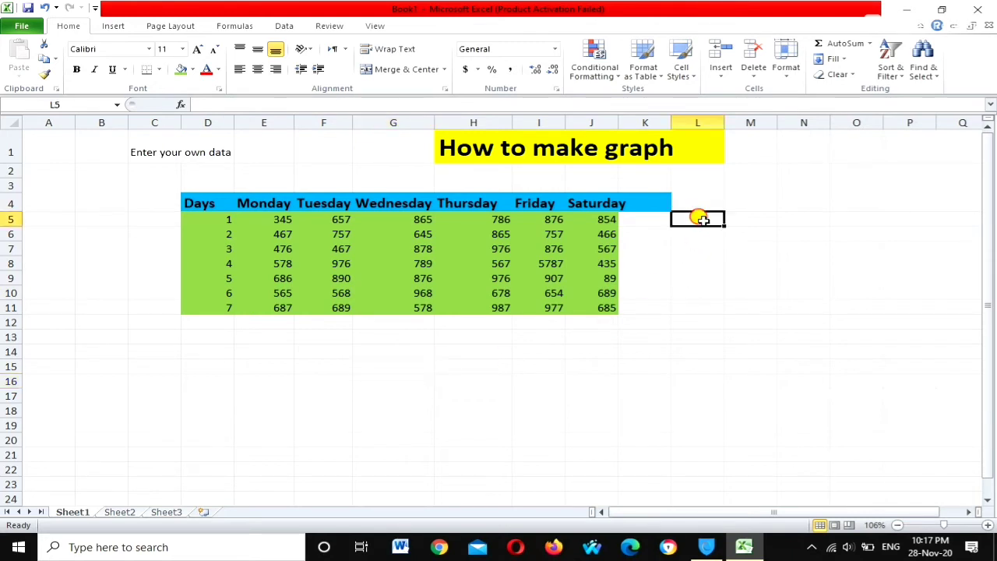
pyautogui.click(740, 223)
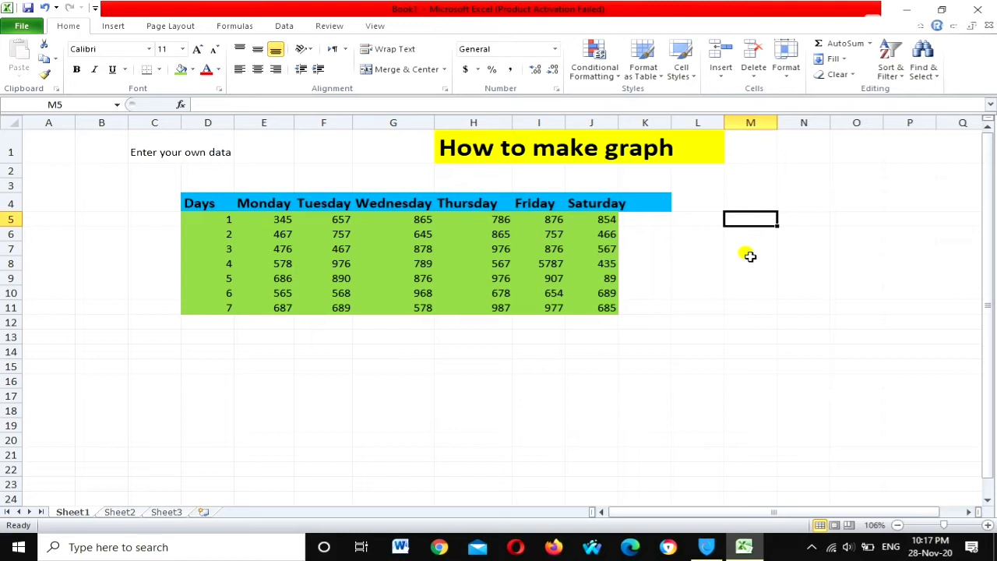
# Enter =SUM(E5:J5) in M5 and fill it down to M11
pyautogui.write('=')
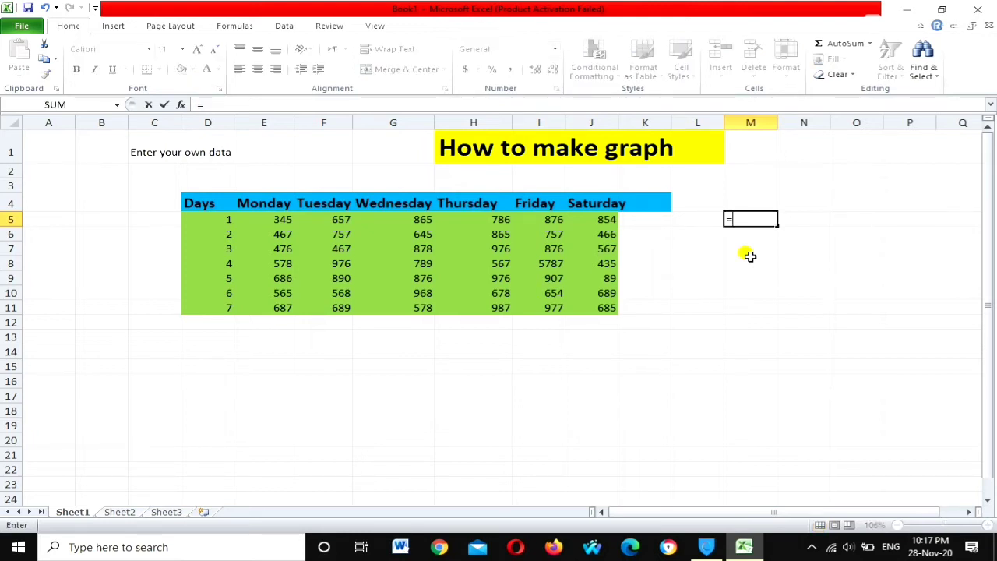
pyautogui.write('sum')
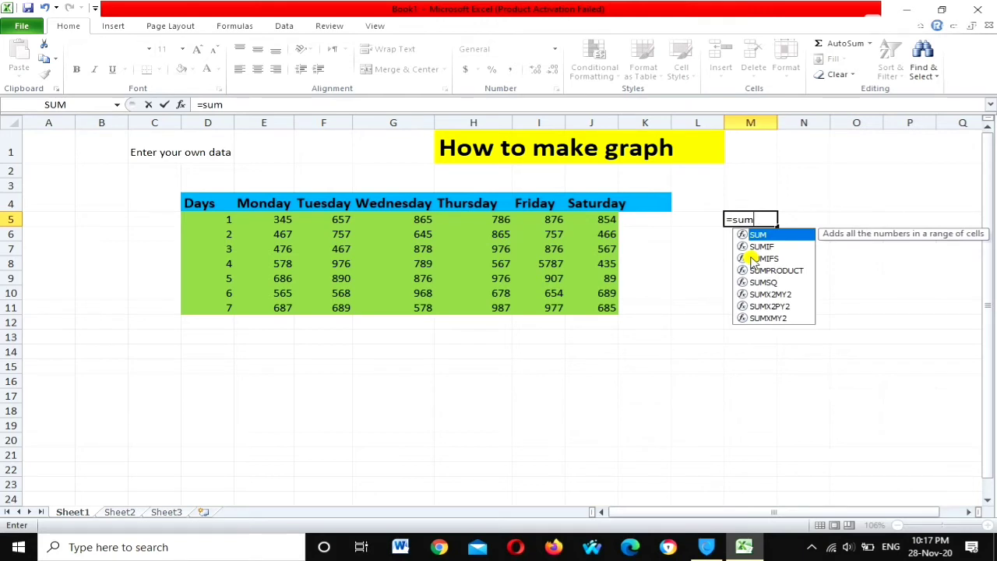
pyautogui.write('(')
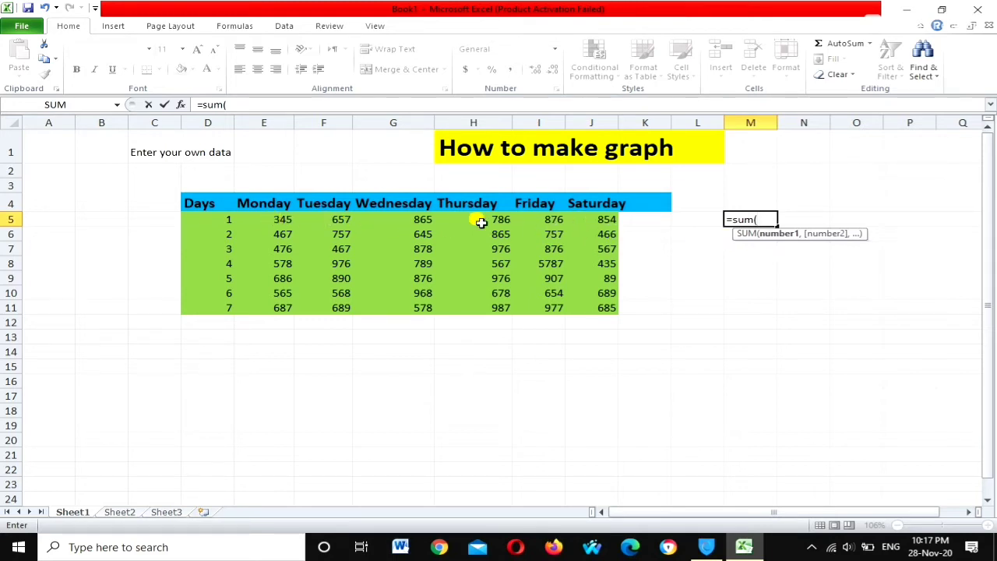
pyautogui.moveTo(269, 221)
pyautogui.mouseDown()
pyautogui.moveTo(399, 228)
pyautogui.moveTo(590, 213)
pyautogui.mouseUp()
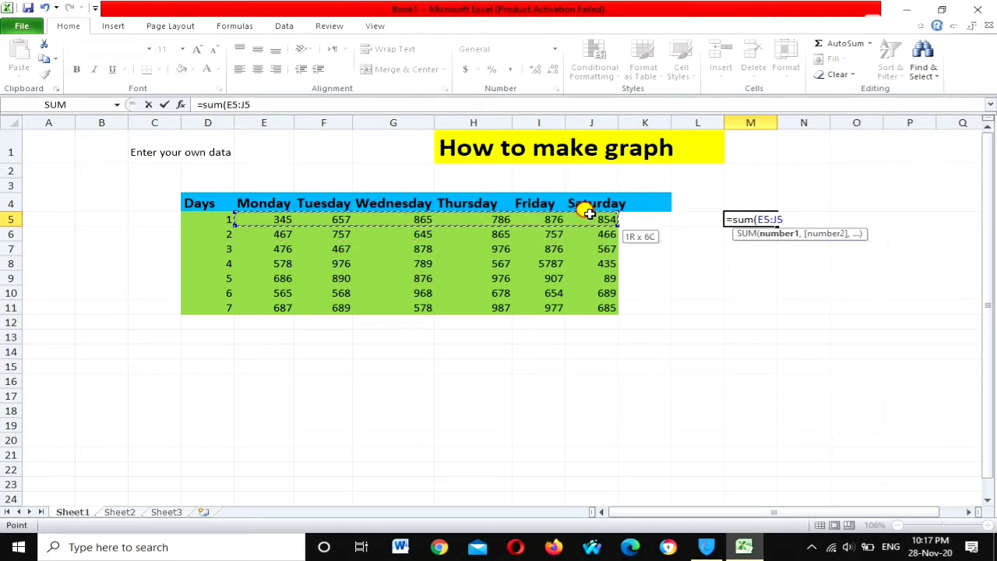
pyautogui.moveTo(590, 213); pyautogui.dragTo(589, 213)
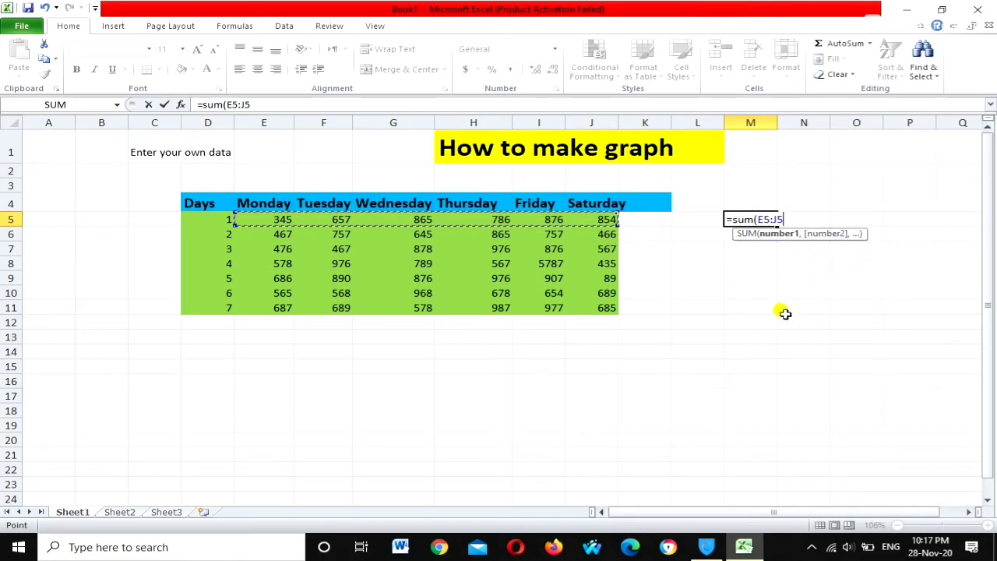
pyautogui.press('Return')
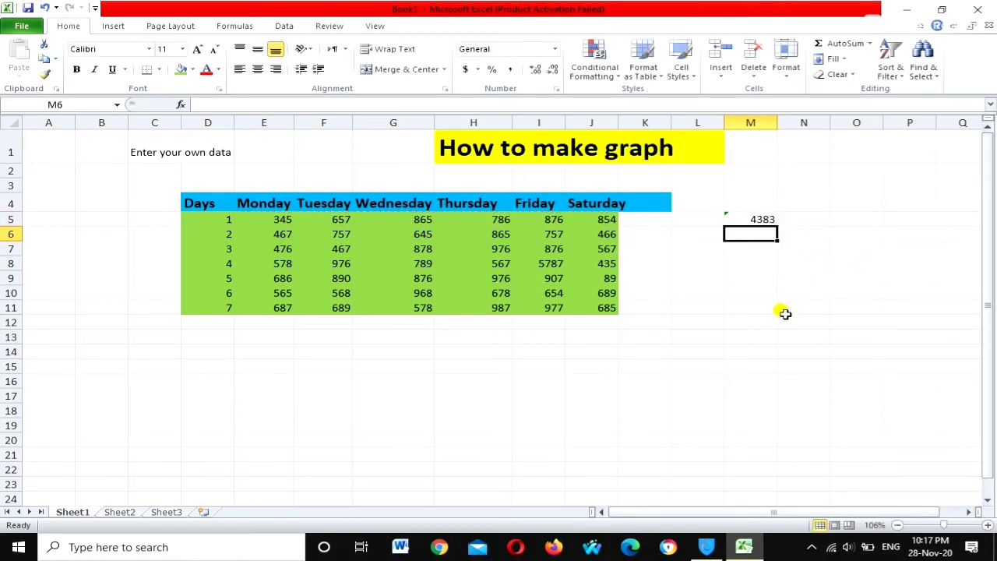
pyautogui.click(756, 219)
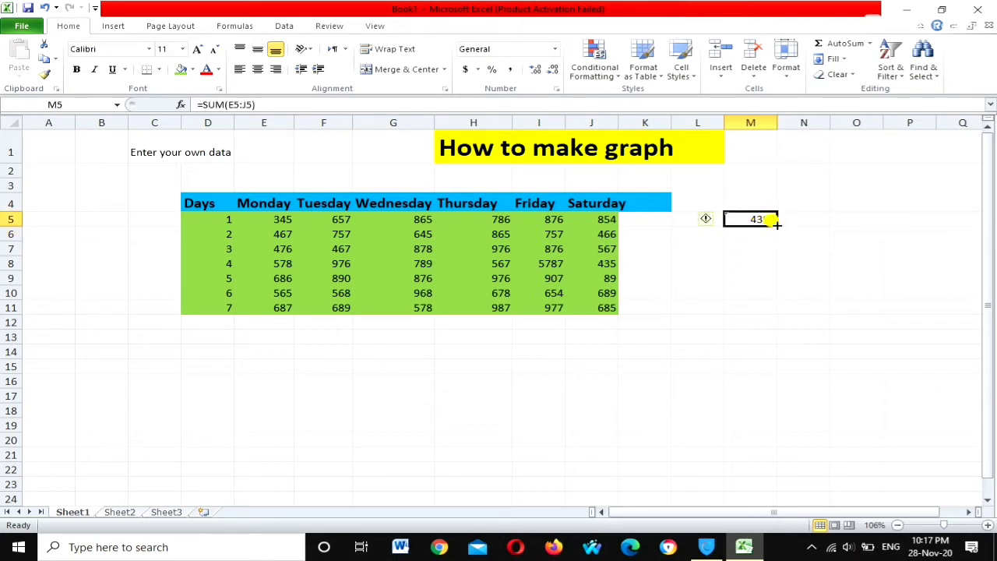
pyautogui.moveTo(778, 226); pyautogui.dragTo(790, 315)
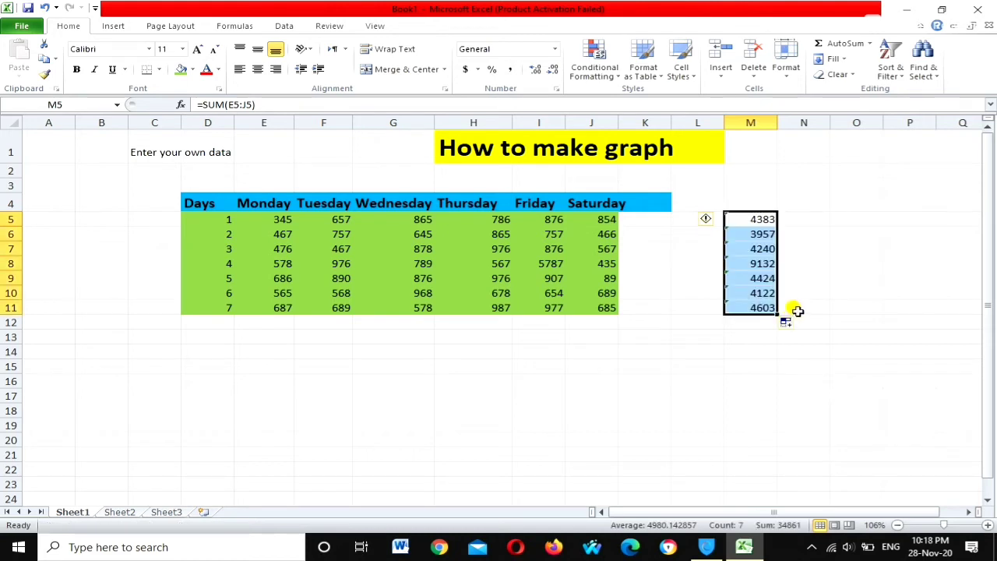
pyautogui.click(737, 410)
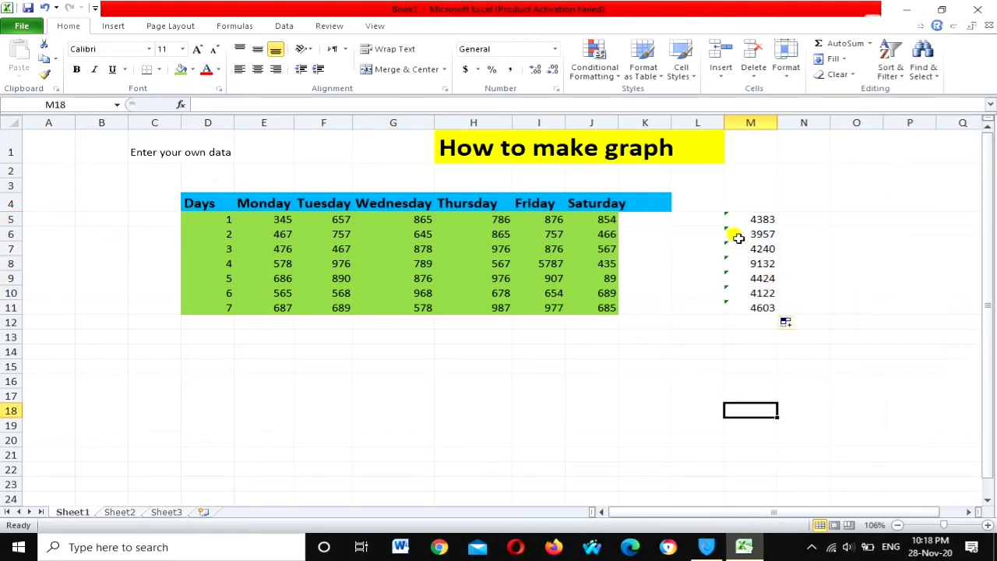
# Fill the totals in M5:M11 with the light pink/red accent colour
pyautogui.moveTo(728, 219)
pyautogui.mouseDown()
pyautogui.moveTo(773, 265)
pyautogui.moveTo(760, 302)
pyautogui.mouseUp()
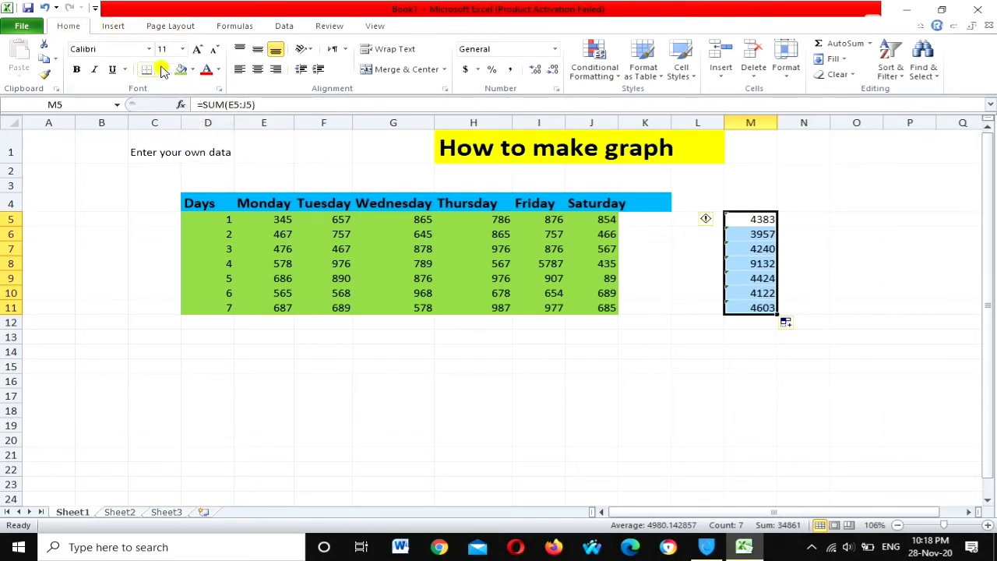
pyautogui.click(194, 71)
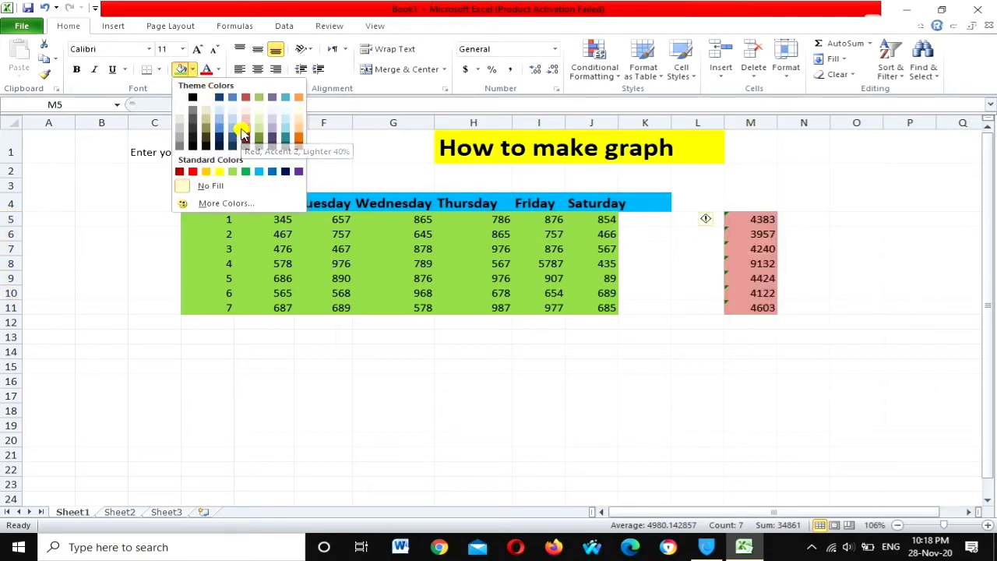
pyautogui.click(242, 131)
pyautogui.click(539, 394)
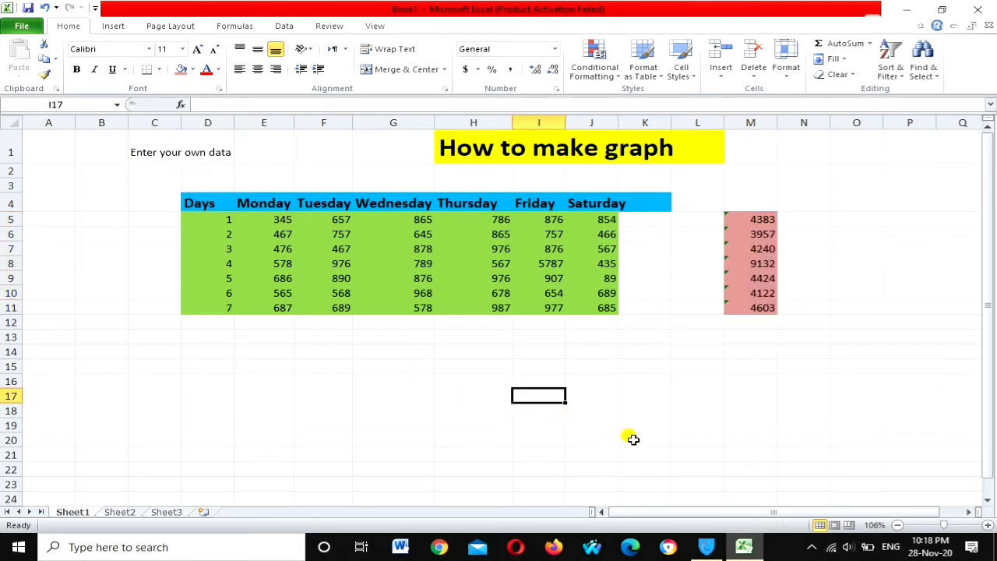
pyautogui.click(660, 429)
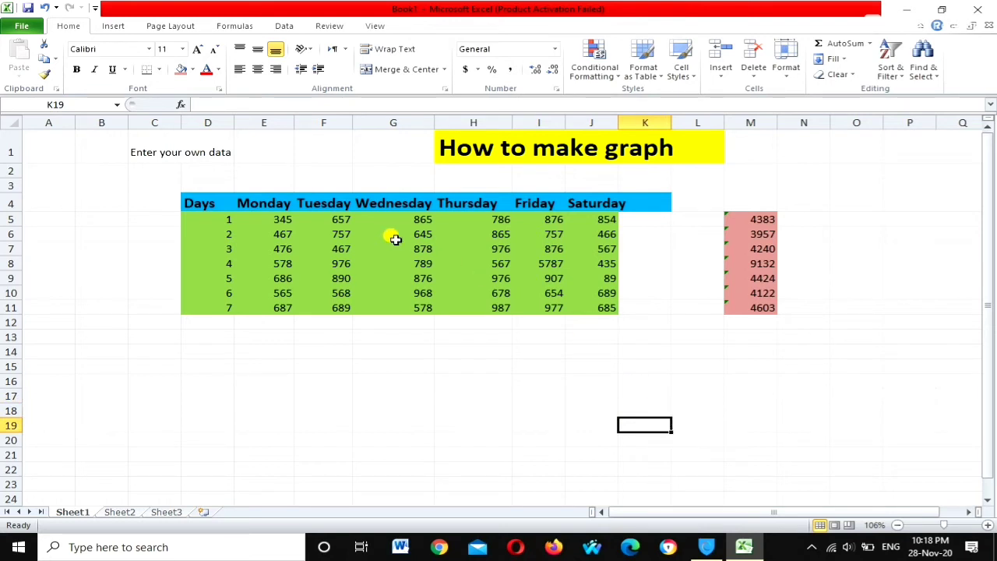
# Select D3:K11, from the blank row above the Days header down to day 7
pyautogui.moveTo(180, 187); pyautogui.dragTo(240, 299)
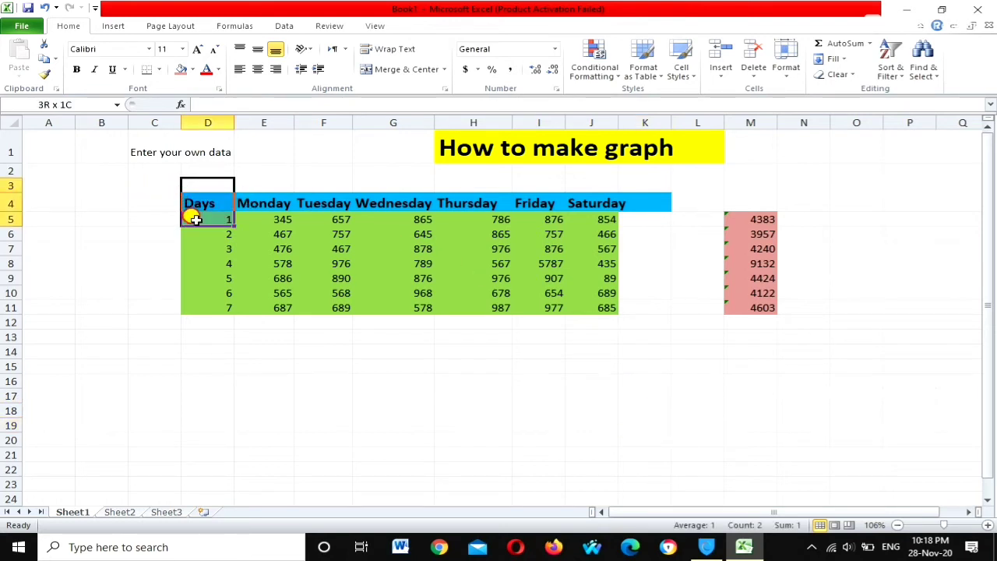
pyautogui.click(208, 366)
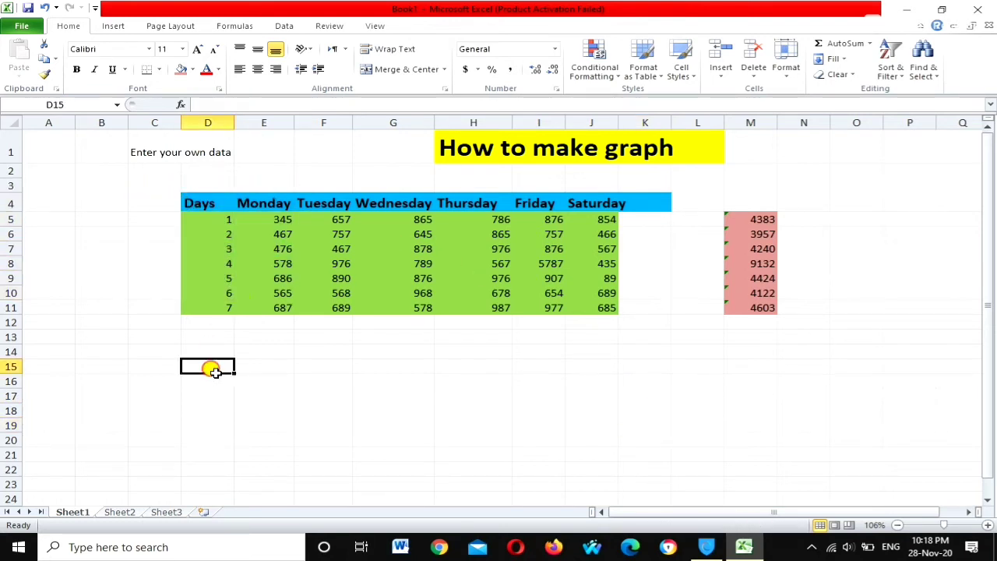
pyautogui.click(193, 175)
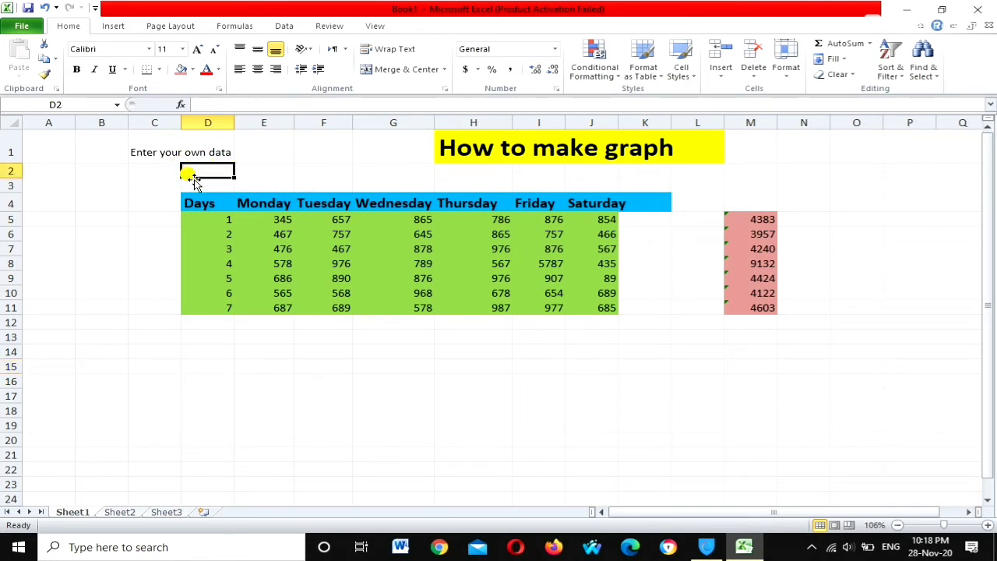
pyautogui.click(197, 188)
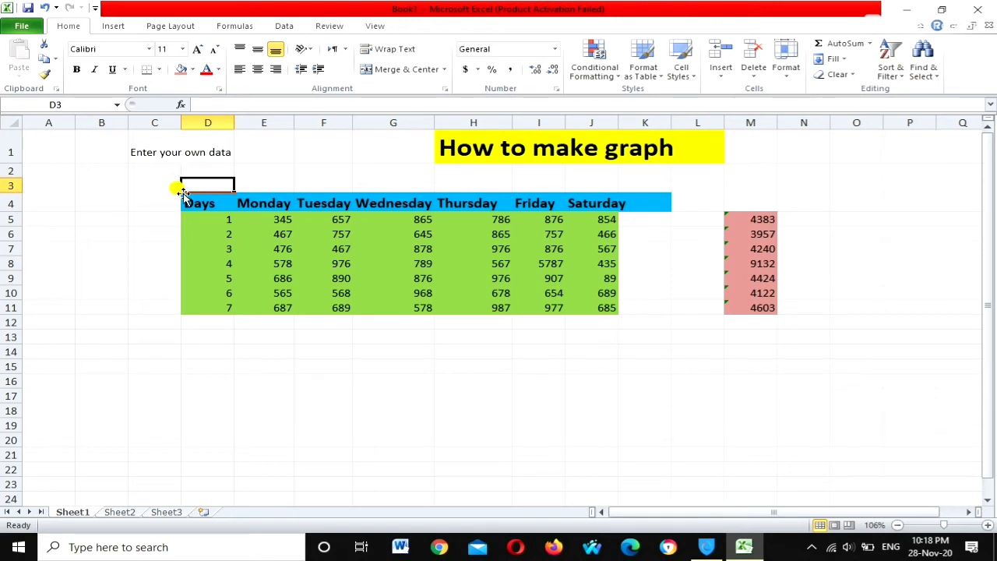
pyautogui.moveTo(184, 193); pyautogui.dragTo(275, 288)
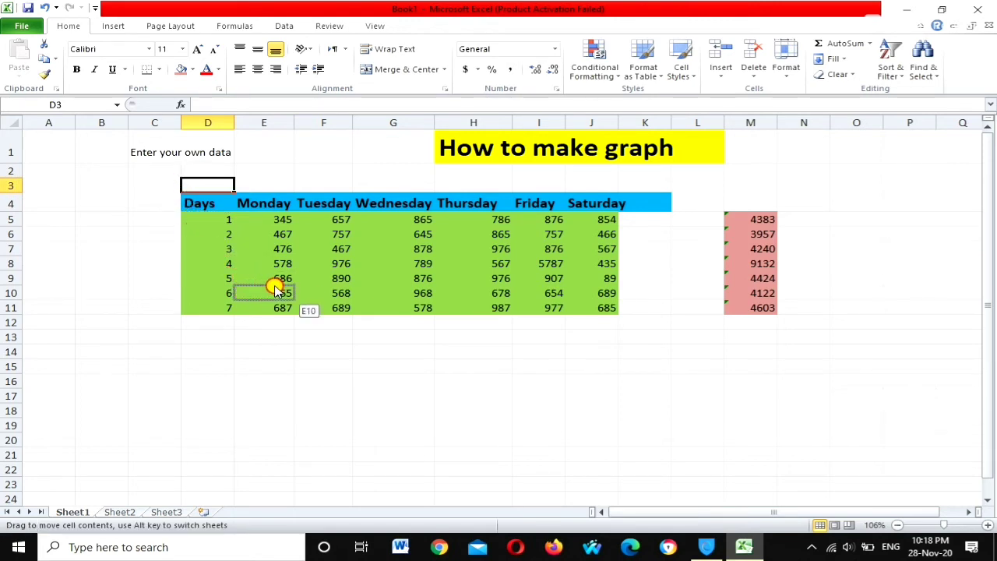
pyautogui.moveTo(275, 287)
pyautogui.mouseDown()
pyautogui.moveTo(178, 215)
pyautogui.moveTo(522, 306)
pyautogui.moveTo(616, 305)
pyautogui.mouseUp()
pyautogui.click(237, 454)
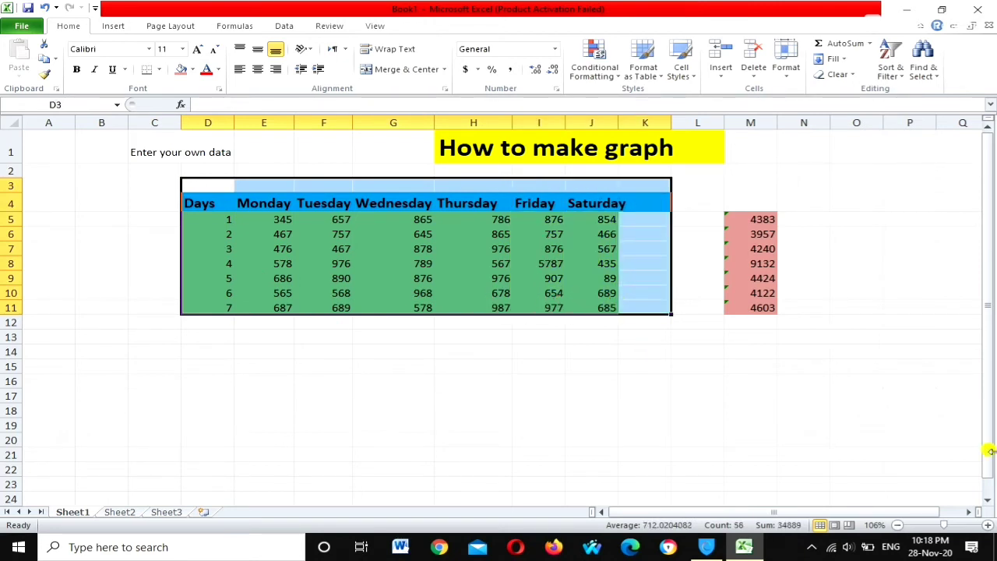
pyautogui.click(573, 409)
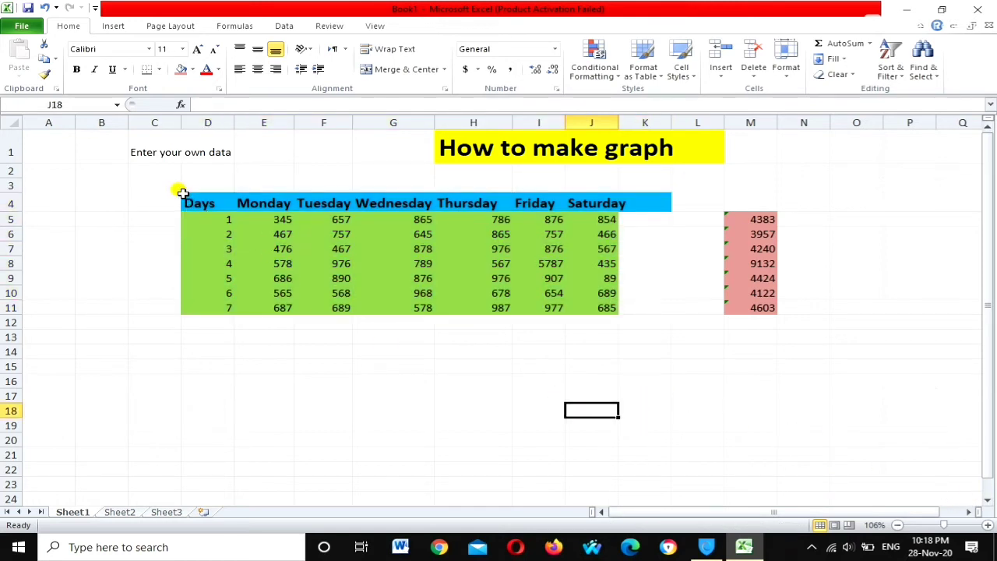
pyautogui.moveTo(182, 192)
pyautogui.mouseDown()
pyautogui.moveTo(411, 307)
pyautogui.moveTo(614, 309)
pyautogui.mouseUp()
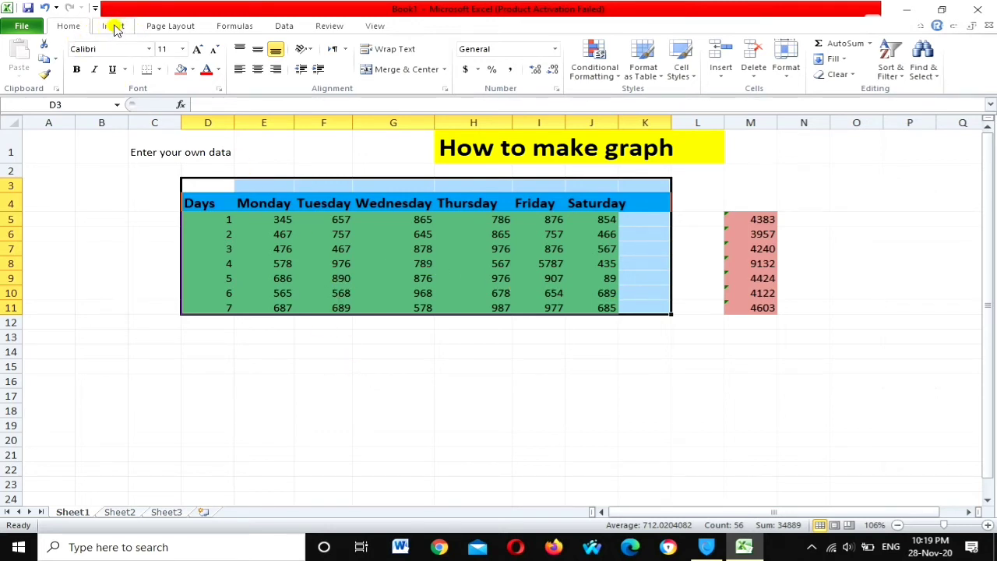
# Insert a stacked column chart of the selected day table
pyautogui.click(113, 26)
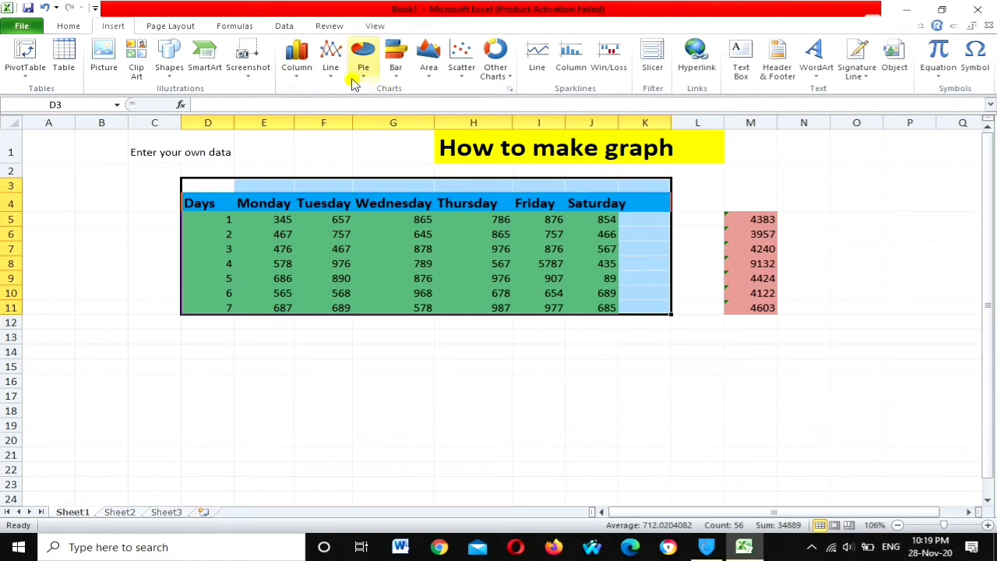
pyautogui.click(294, 74)
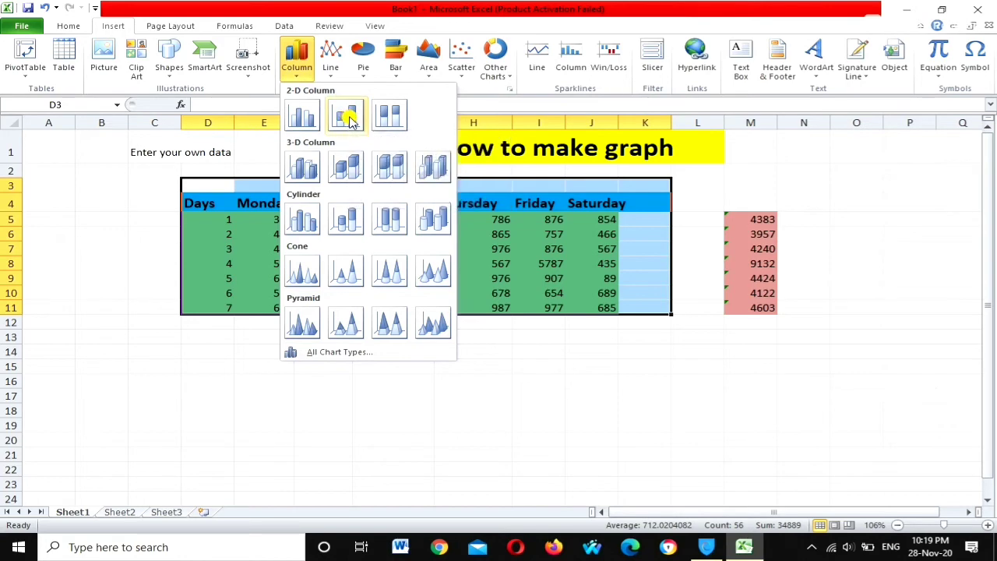
pyautogui.click(346, 117)
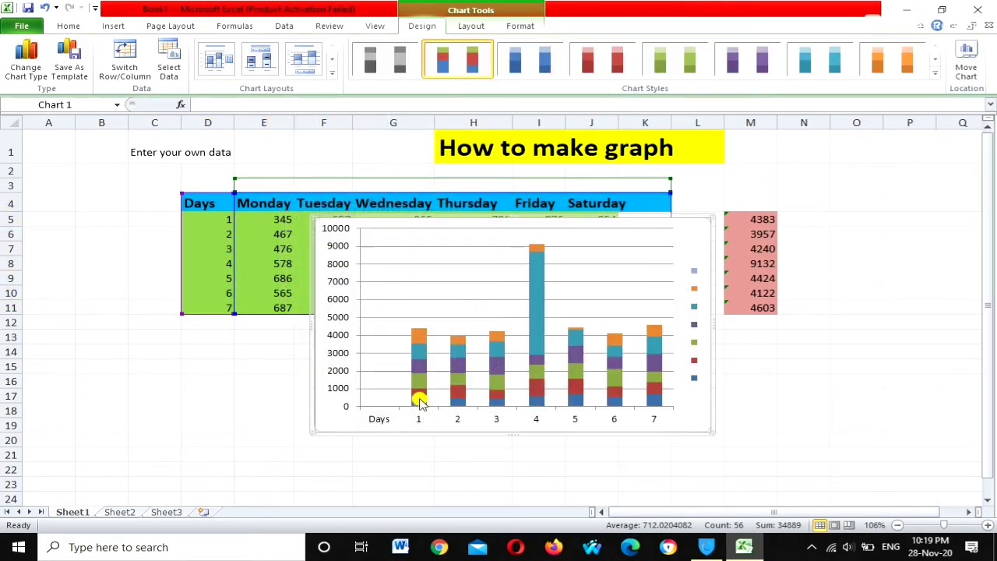
pyautogui.moveTo(417, 336)
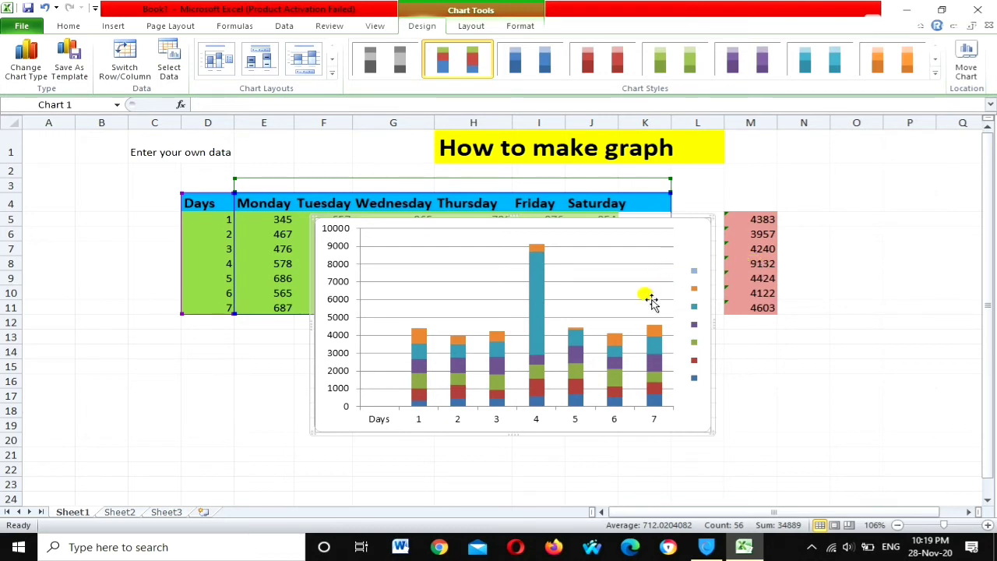
# Try the blue, red, green and purple chart styles, settling on the grey style
pyautogui.click(514, 62)
pyautogui.click(607, 70)
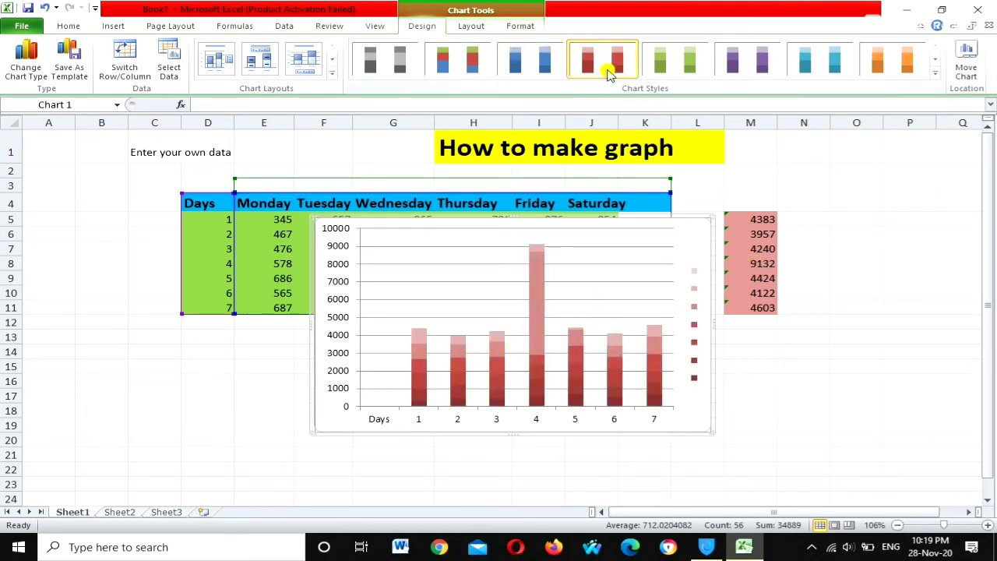
pyautogui.click(670, 64)
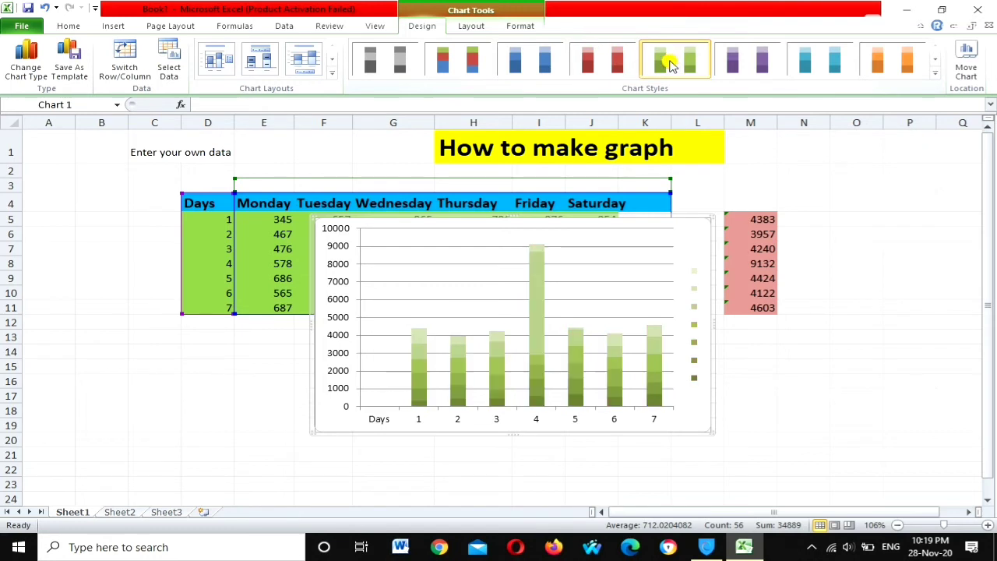
pyautogui.click(748, 62)
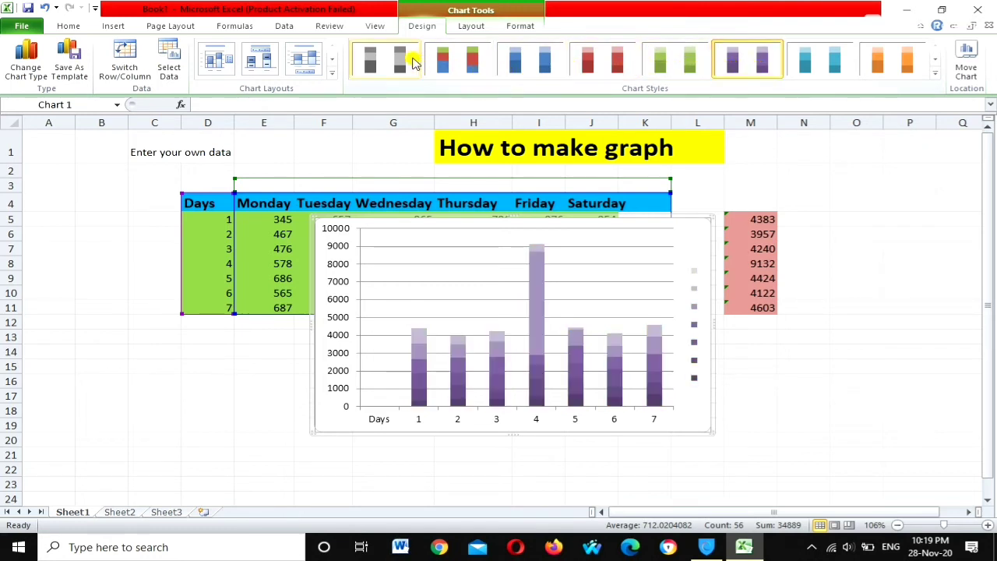
pyautogui.click(409, 63)
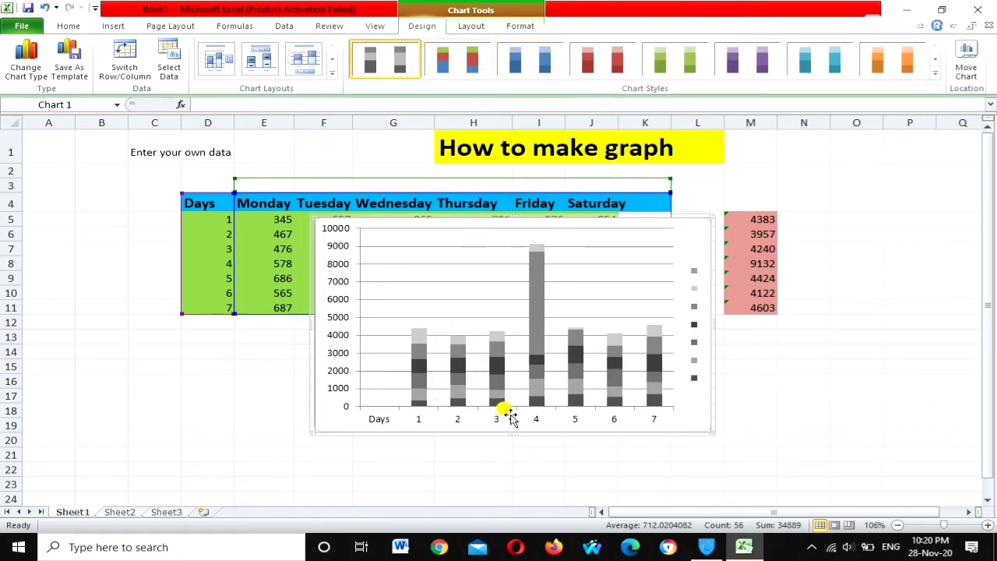
pyautogui.click(285, 451)
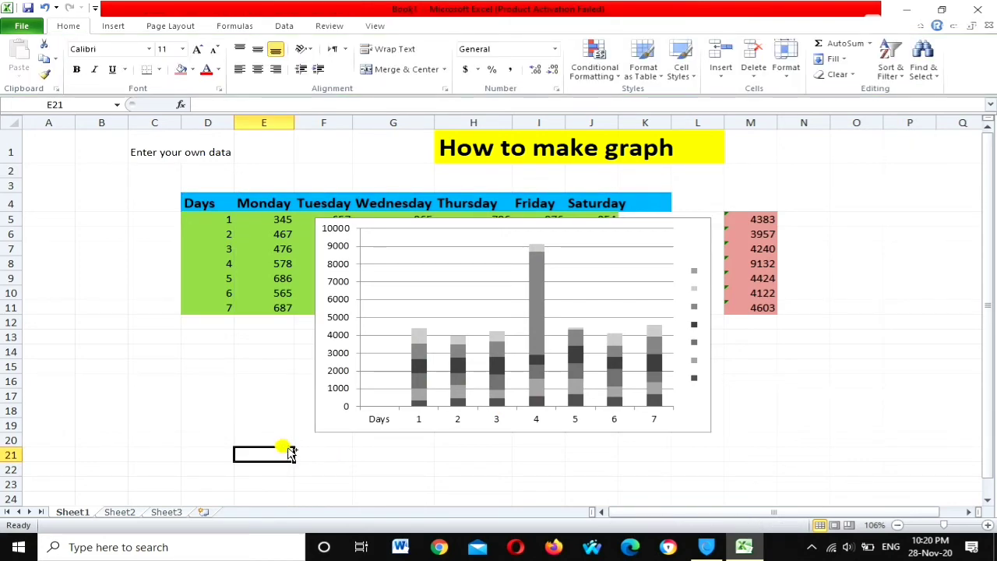
# Undo the stacked chart, then insert and delete a column chart of the M4:M11 totals
pyautogui.hotkey('ctrl', 'z')
pyautogui.hotkey('ctrl', 'z')
pyautogui.hotkey('ctrl', 'z')
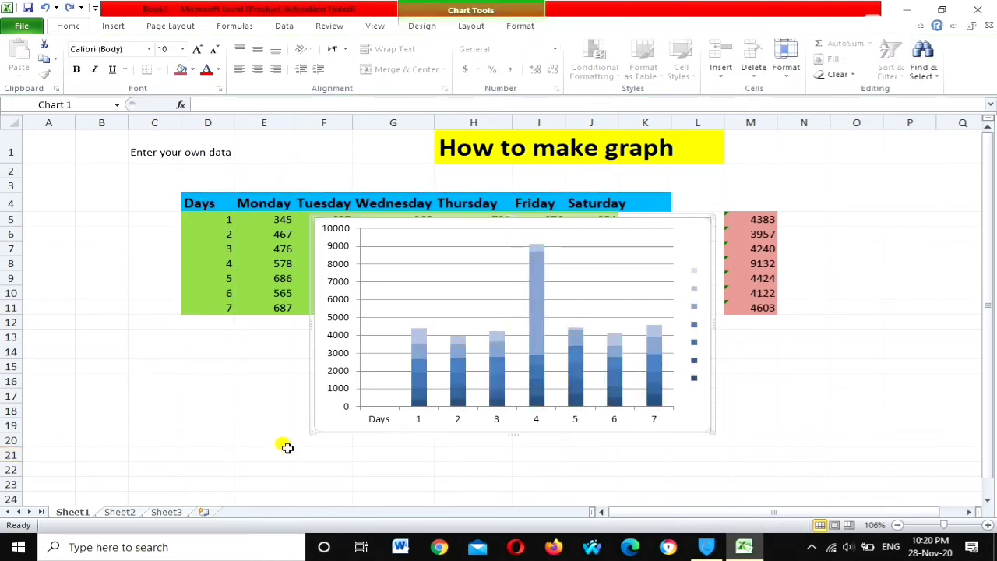
pyautogui.hotkey('ctrl', 'z')
pyautogui.hotkey('ctrl', 'z')
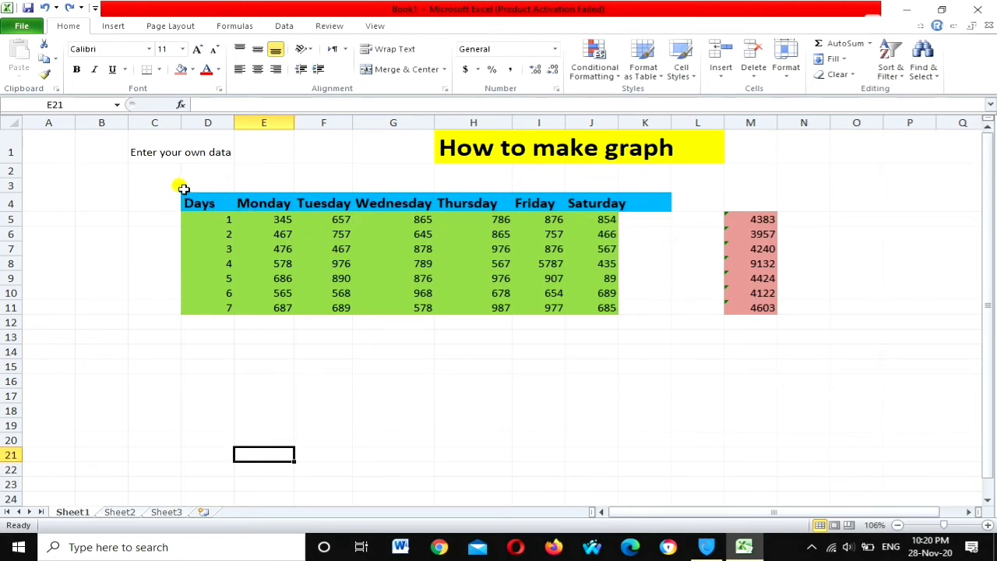
pyautogui.moveTo(729, 204); pyautogui.dragTo(762, 310)
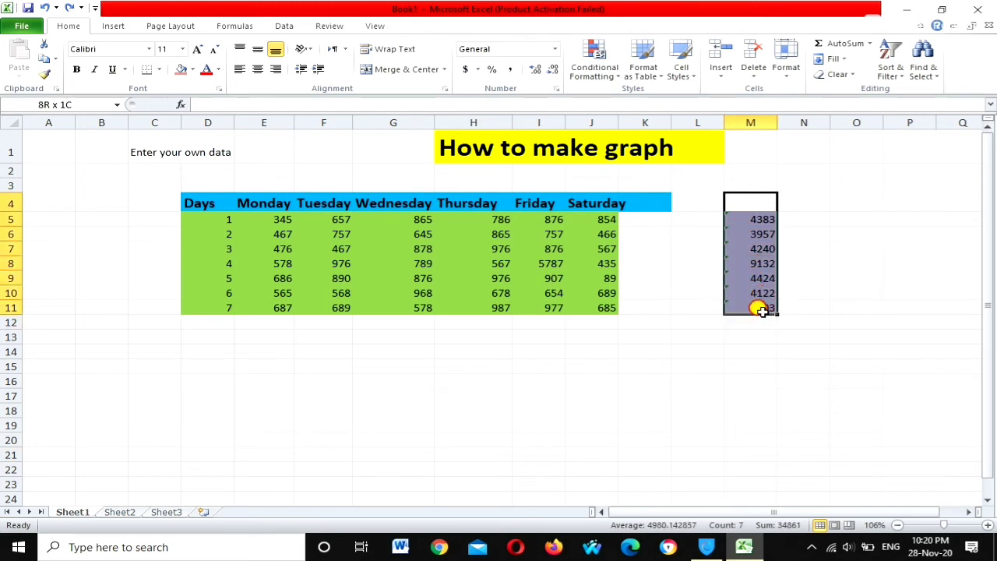
pyautogui.click(114, 27)
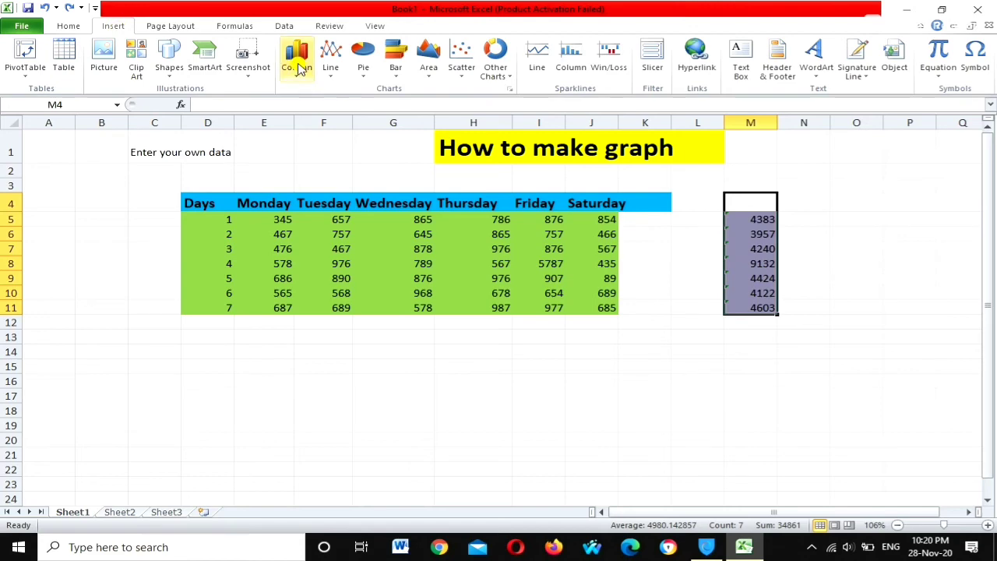
pyautogui.click(296, 63)
pyautogui.click(345, 117)
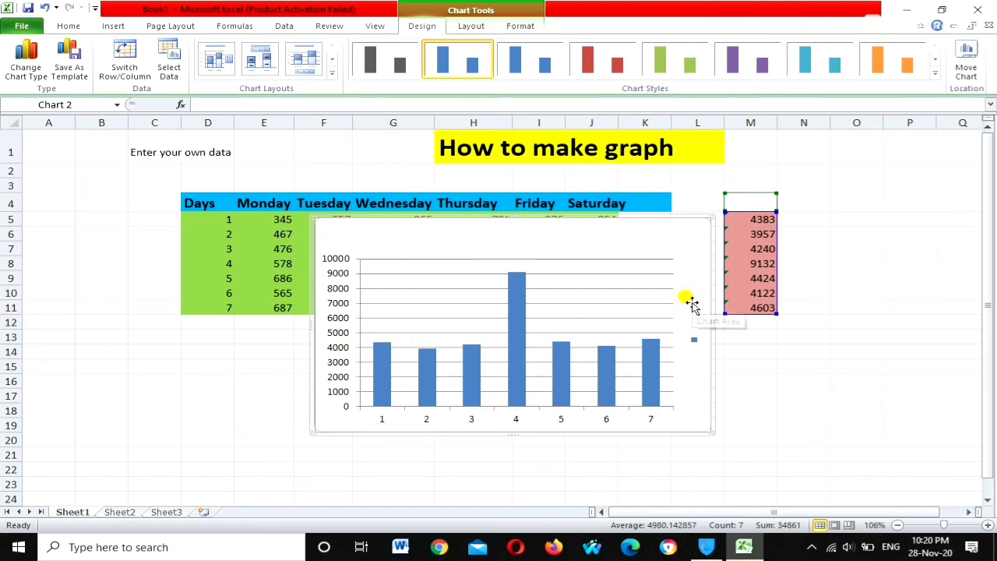
pyautogui.press('Delete')
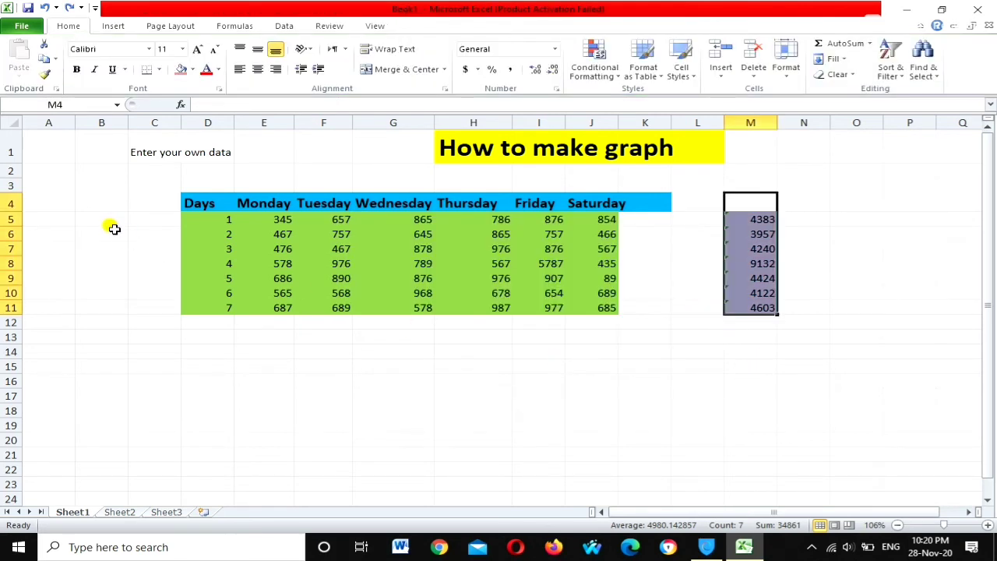
# Chart D3:K11 as a 2-D line chart in blue, with a Chart Title and bottom legend
pyautogui.moveTo(181, 191)
pyautogui.mouseDown()
pyautogui.moveTo(586, 308)
pyautogui.moveTo(635, 308)
pyautogui.mouseUp()
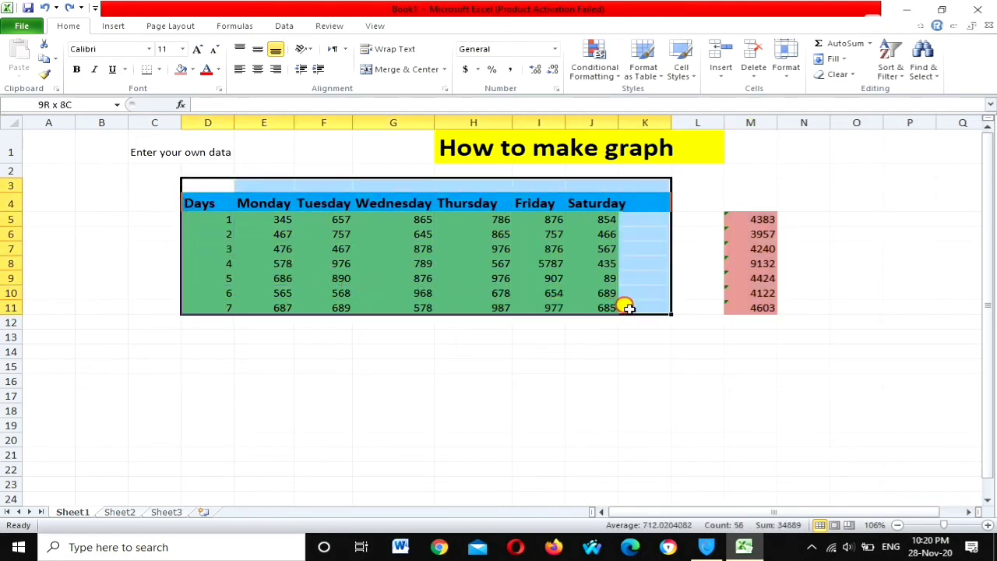
pyautogui.click(113, 25)
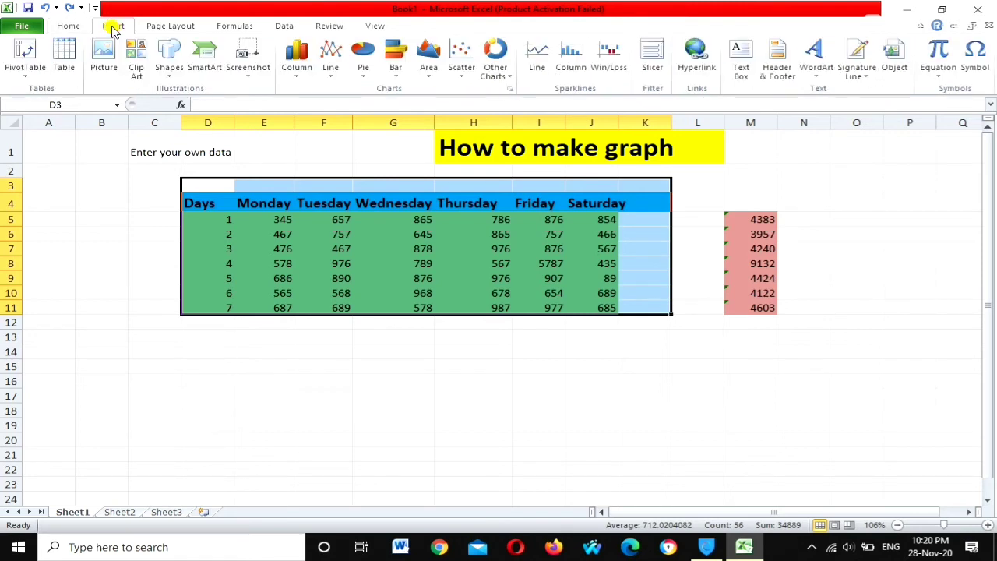
pyautogui.click(337, 69)
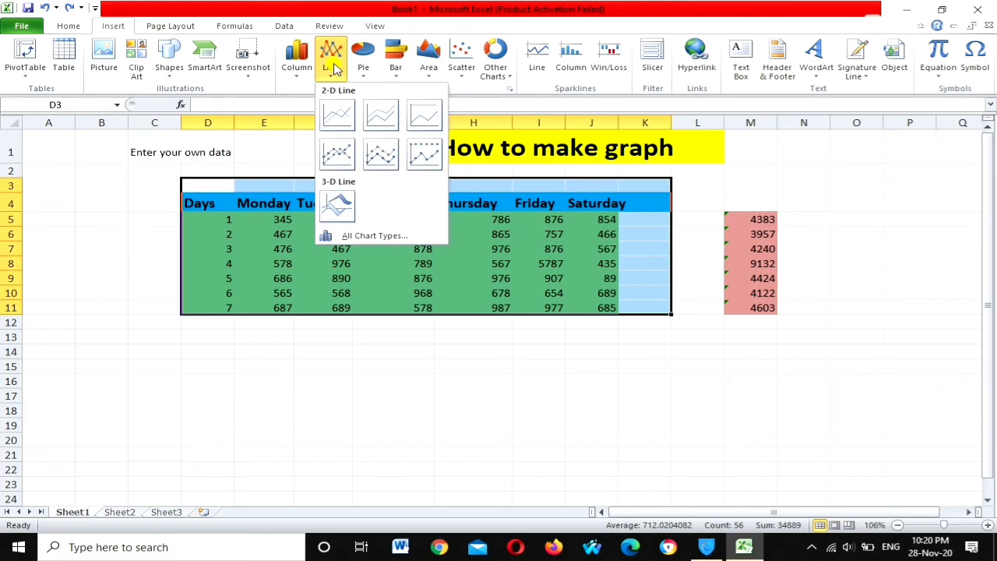
pyautogui.click(338, 116)
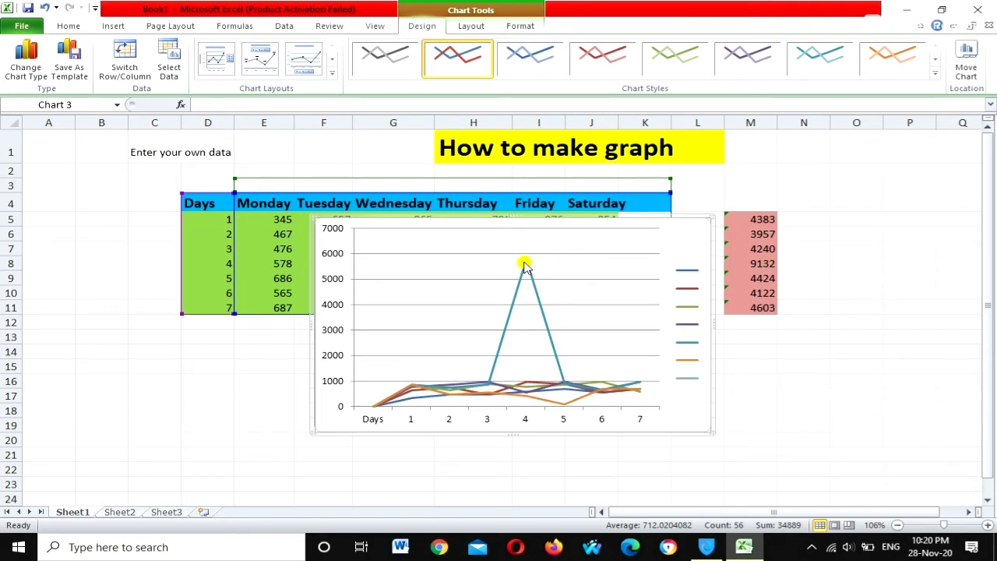
pyautogui.moveTo(524, 264)
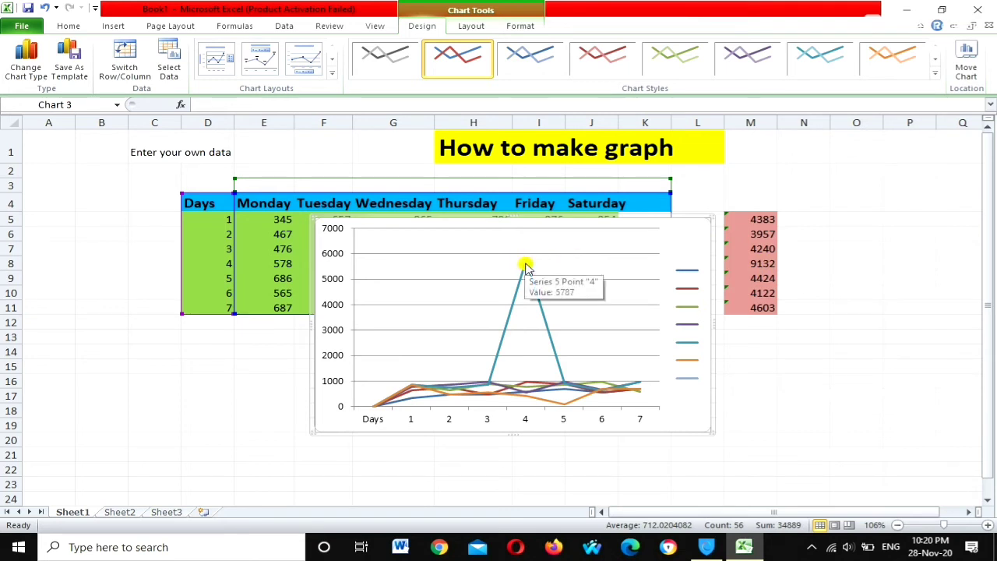
pyautogui.click(536, 69)
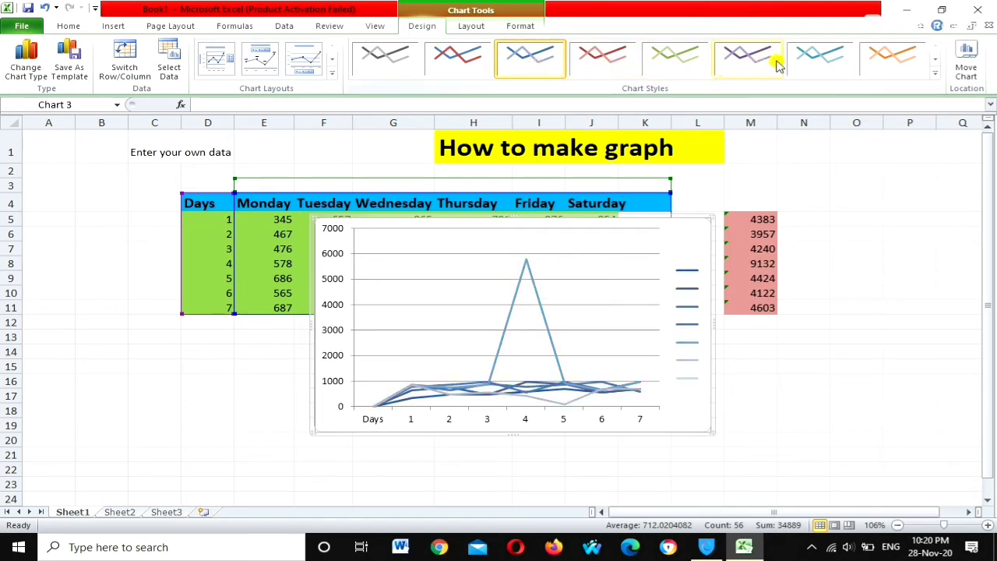
pyautogui.click(312, 63)
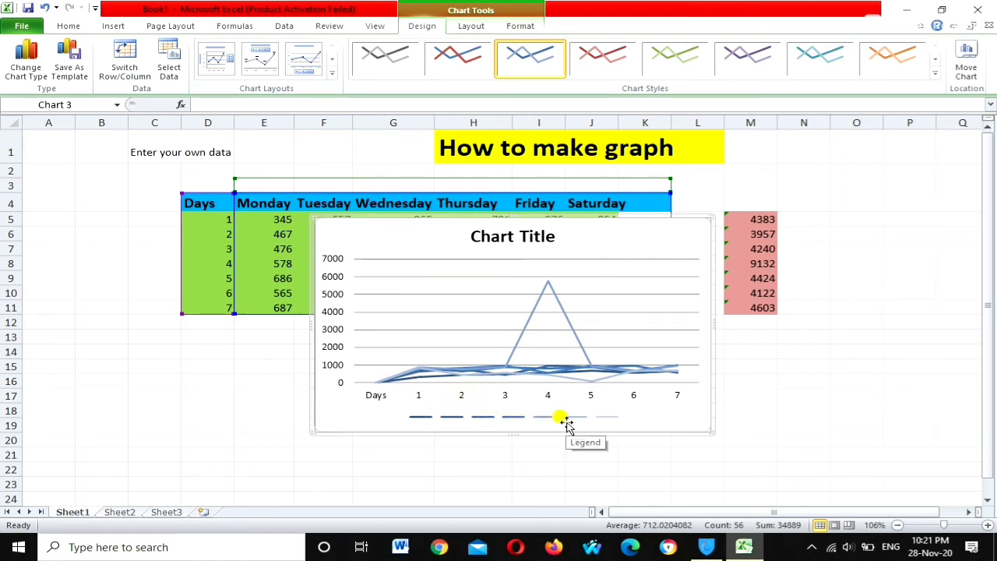
# Undo the line chart and insert a 2-D pie chart of the D3:K11 table
pyautogui.hotkey('ctrl', 'z')
pyautogui.hotkey('ctrl', 'z')
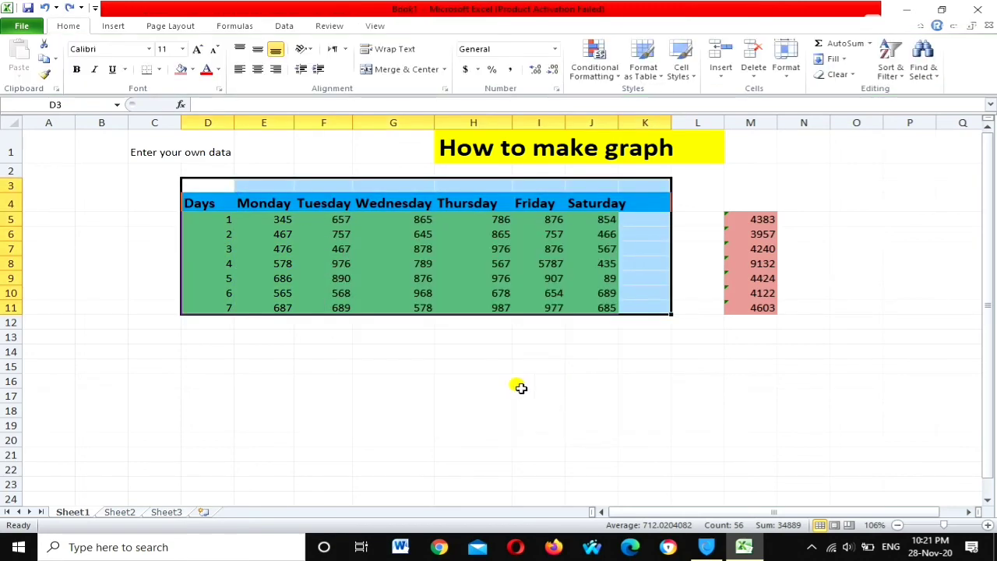
pyautogui.click(452, 407)
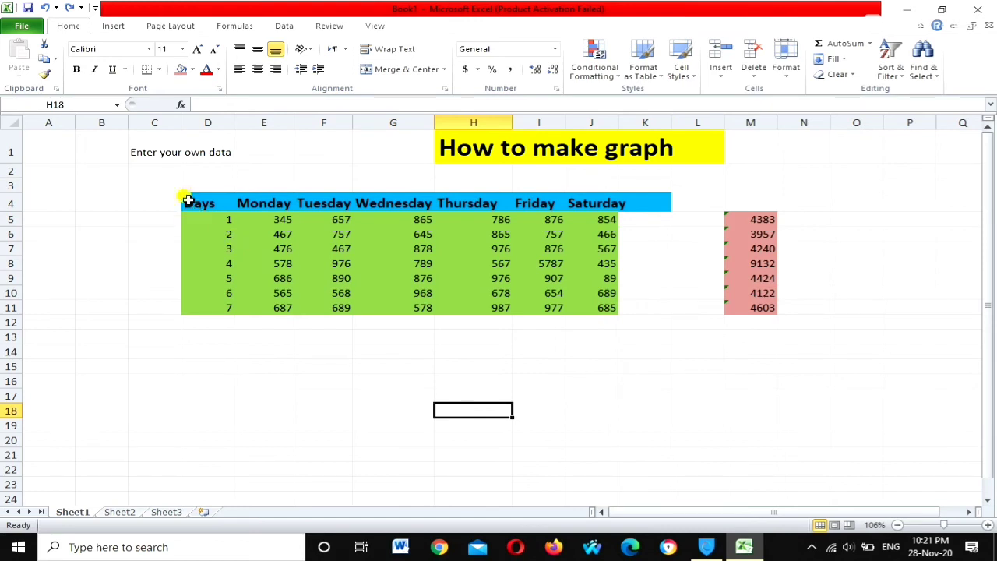
pyautogui.moveTo(182, 191); pyautogui.dragTo(637, 303)
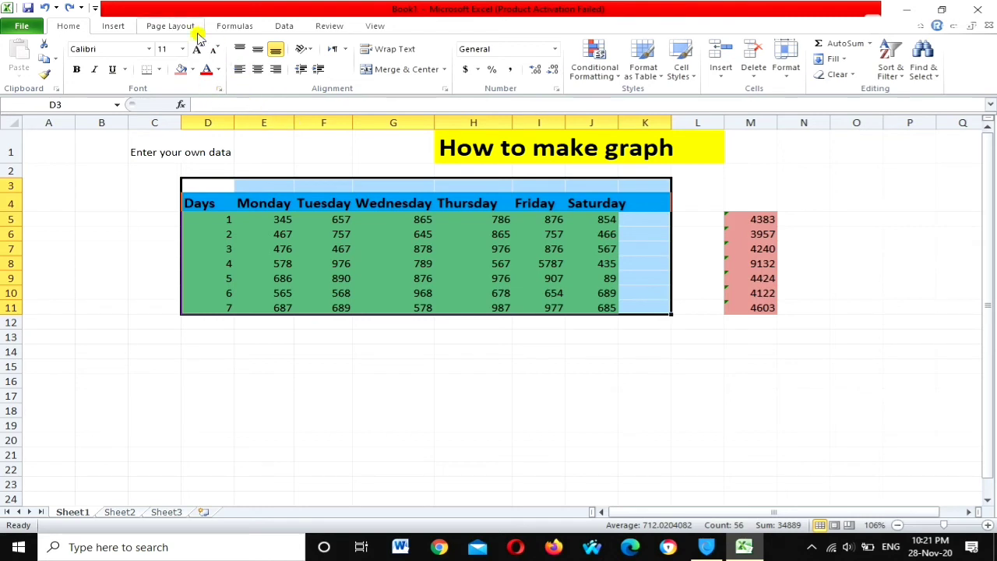
pyautogui.click(116, 28)
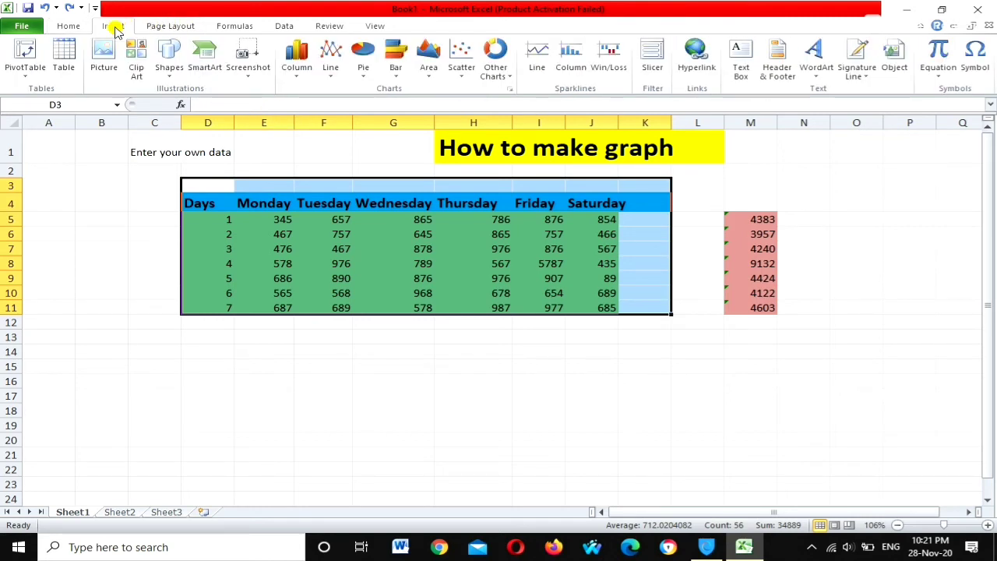
pyautogui.click(364, 74)
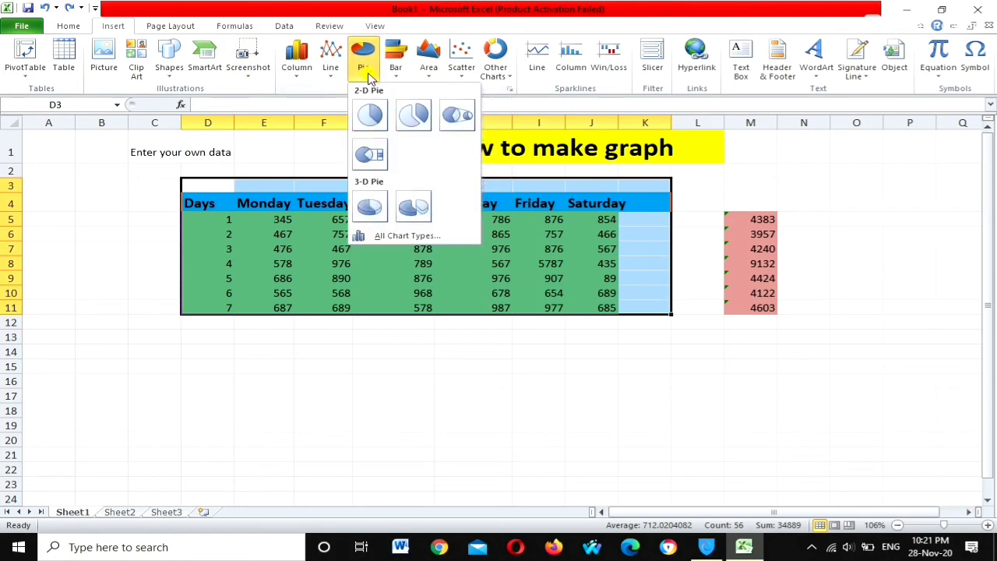
pyautogui.click(370, 117)
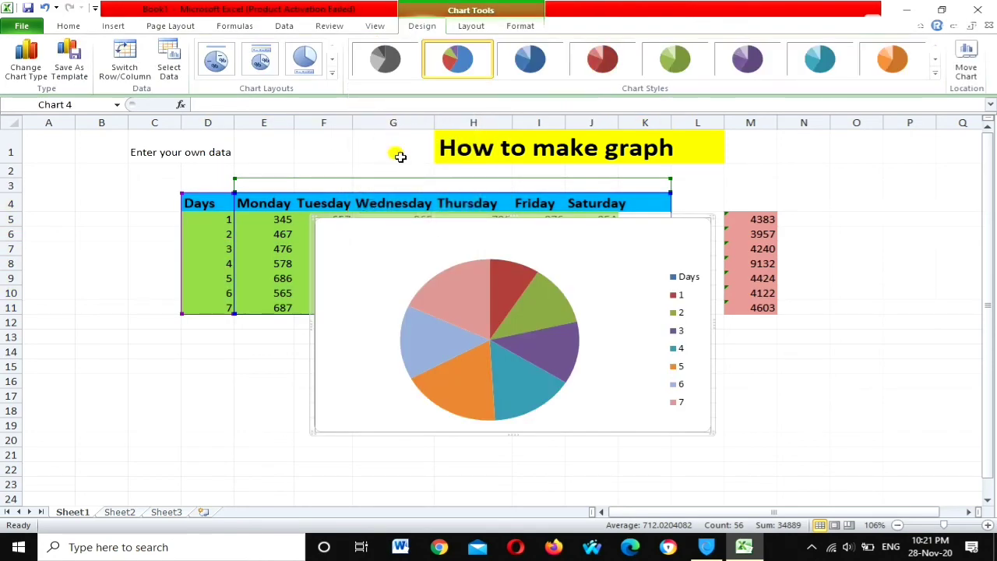
# Try the blue, red, green and orange pie styles, finishing on the red style
pyautogui.moveTo(523, 371)
pyautogui.moveTo(493, 326)
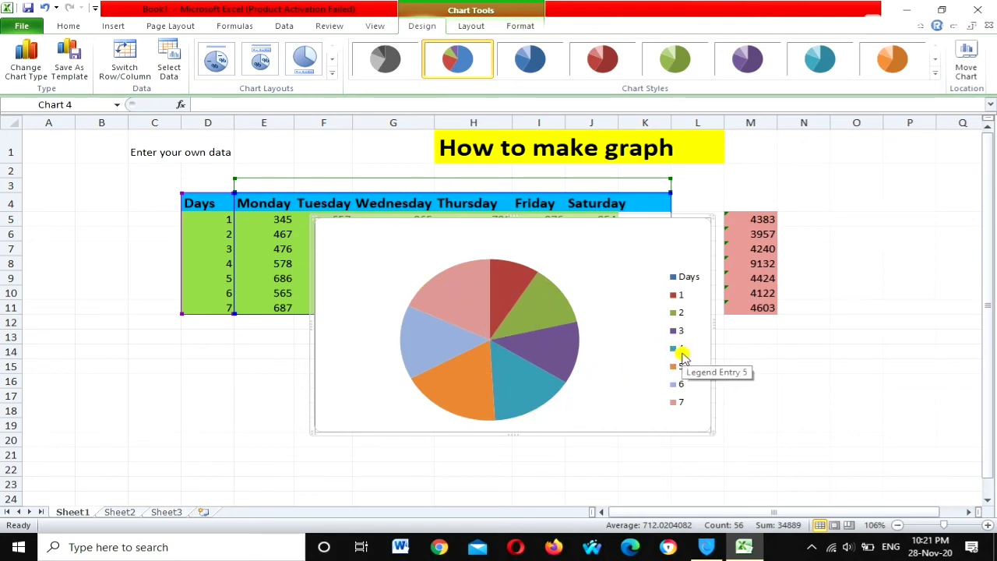
pyautogui.moveTo(421, 350)
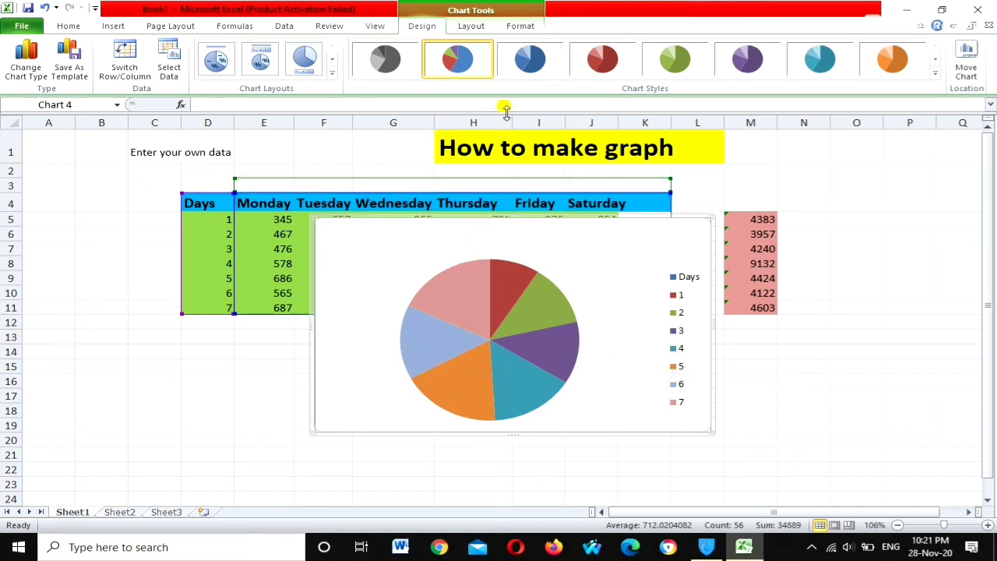
pyautogui.click(529, 63)
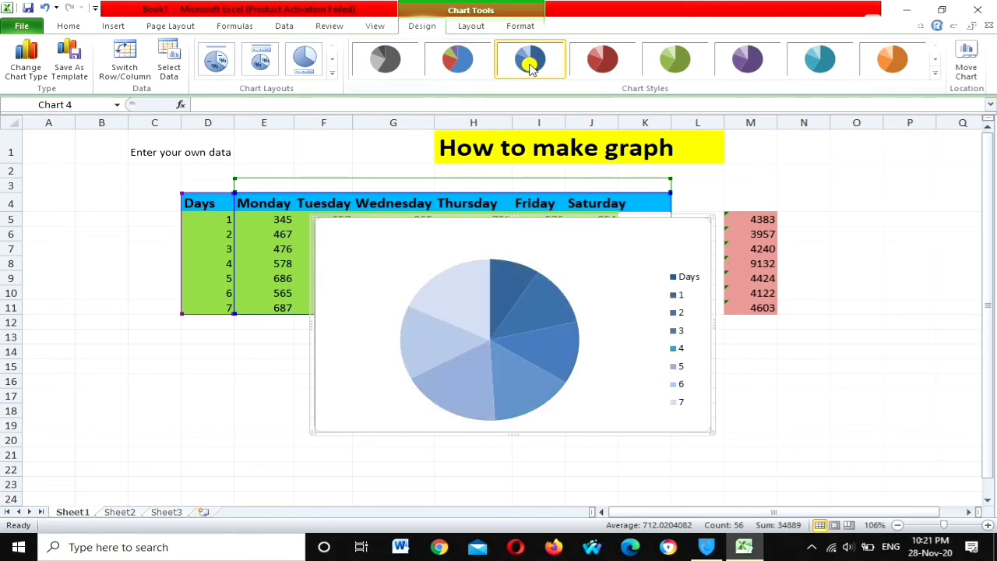
pyautogui.click(602, 66)
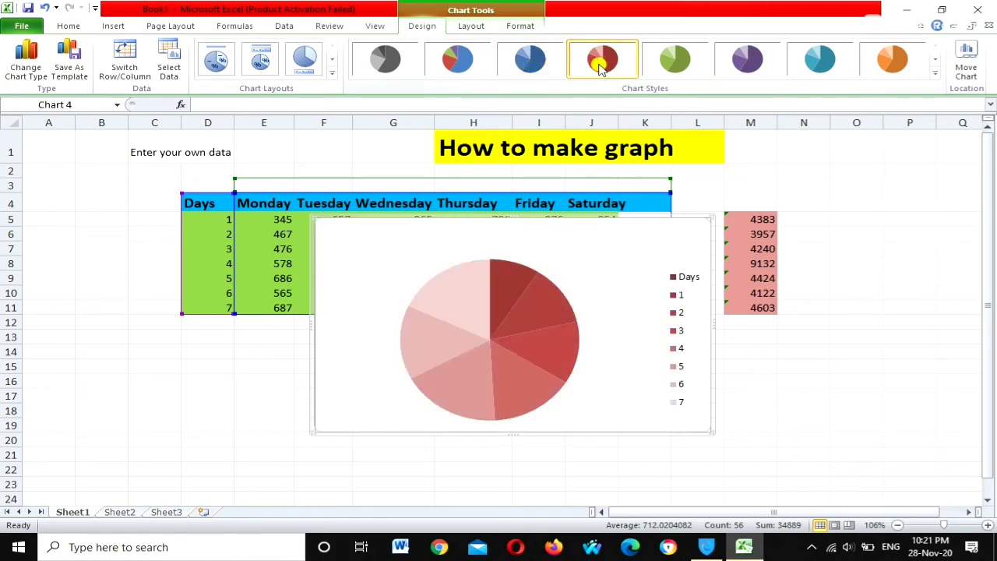
pyautogui.click(669, 62)
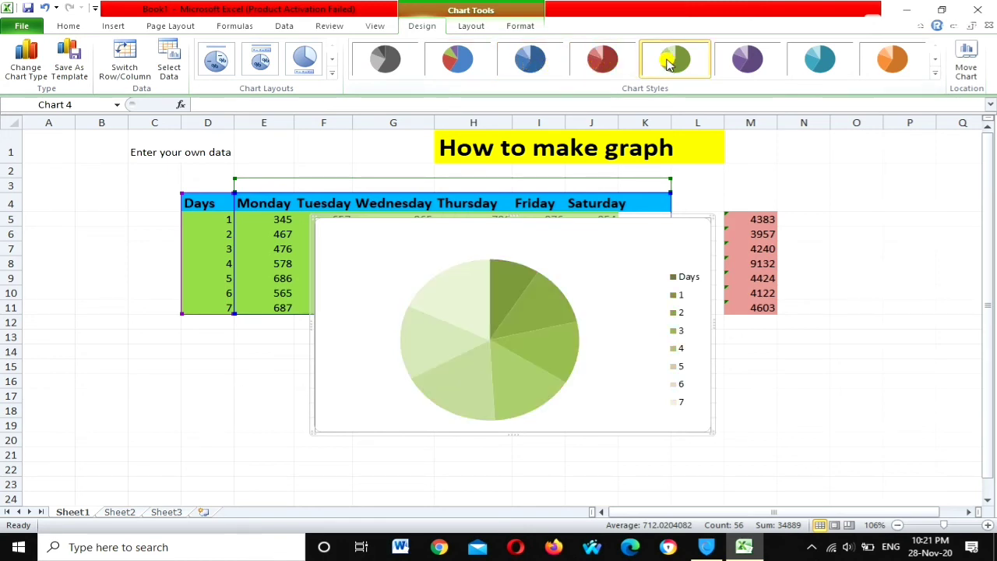
pyautogui.click(896, 63)
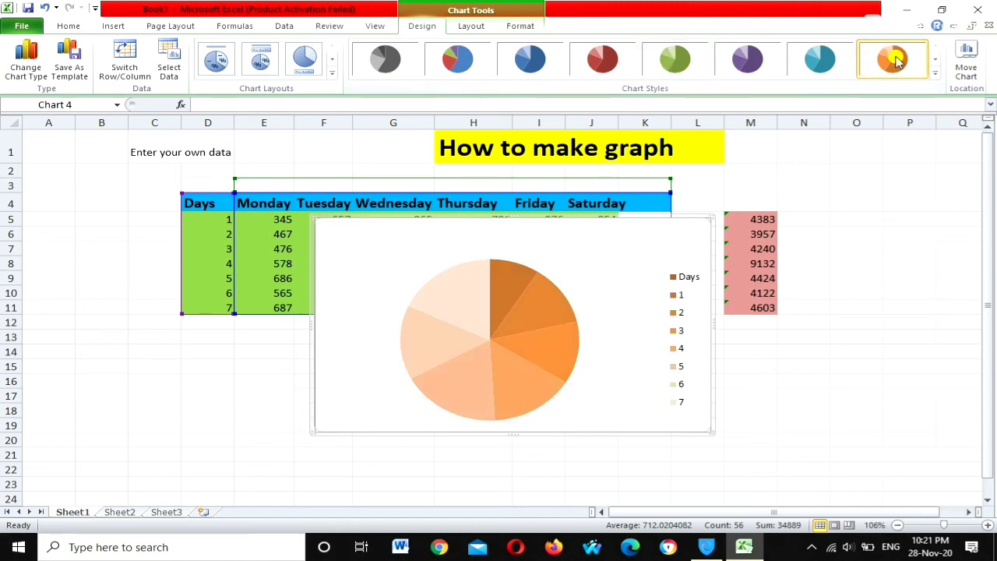
pyautogui.click(616, 78)
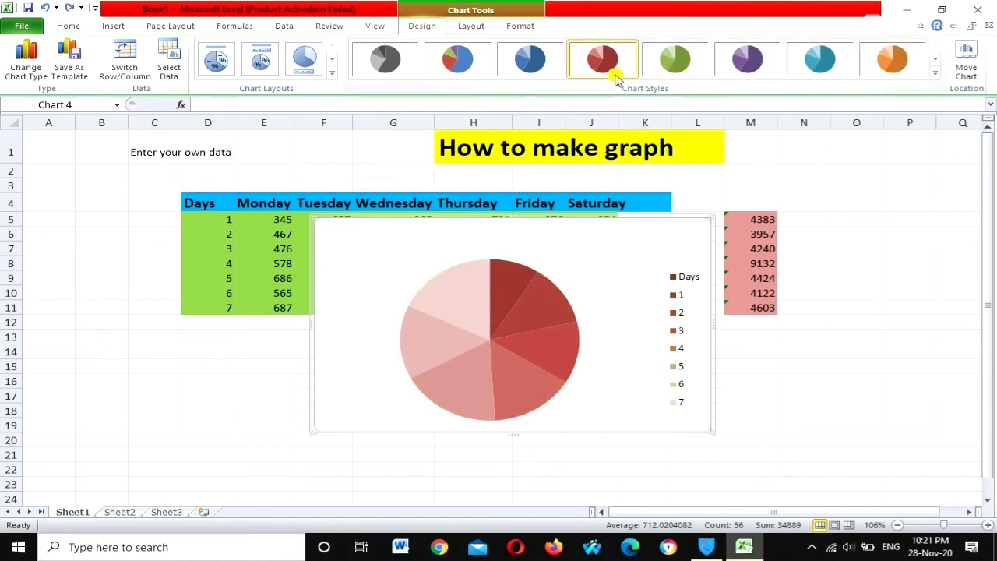
# Undo the pie chart and select the pink totals in M4:M11
pyautogui.hotkey('ctrl', 'z')
pyautogui.hotkey('ctrl', 'z')
pyautogui.hotkey('ctrl', 'z')
pyautogui.hotkey('ctrl', 'z')
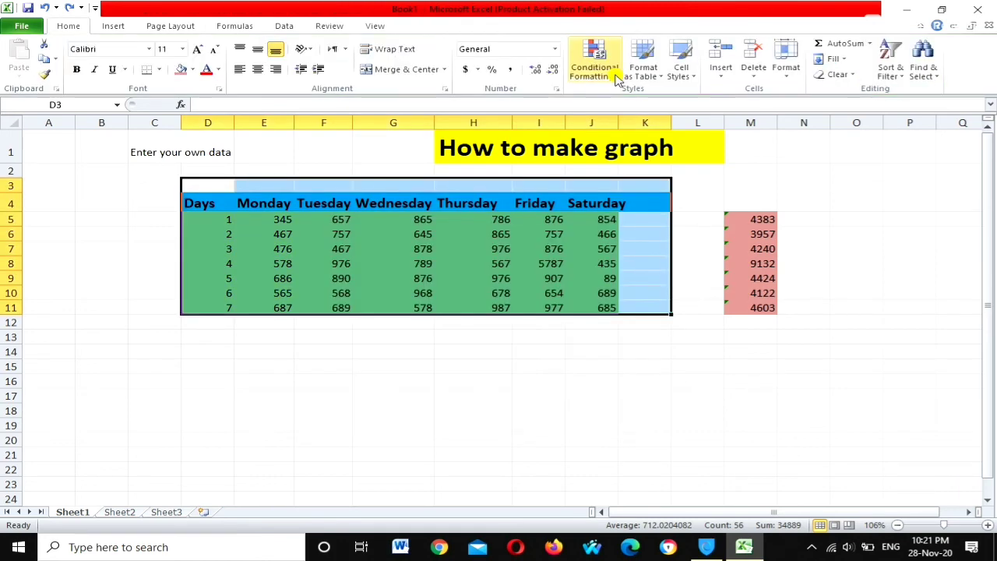
pyautogui.click(152, 233)
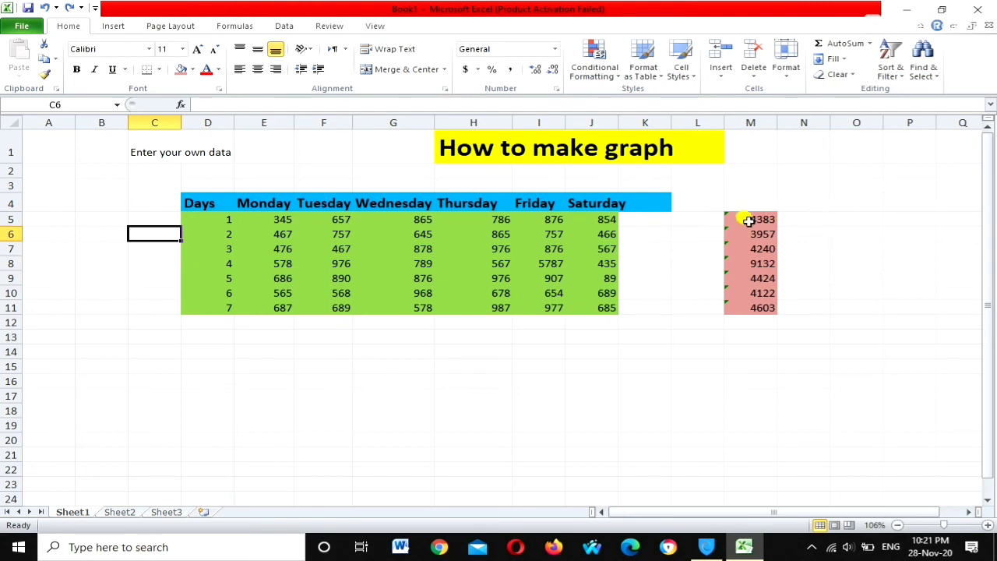
pyautogui.moveTo(725, 204); pyautogui.dragTo(729, 308)
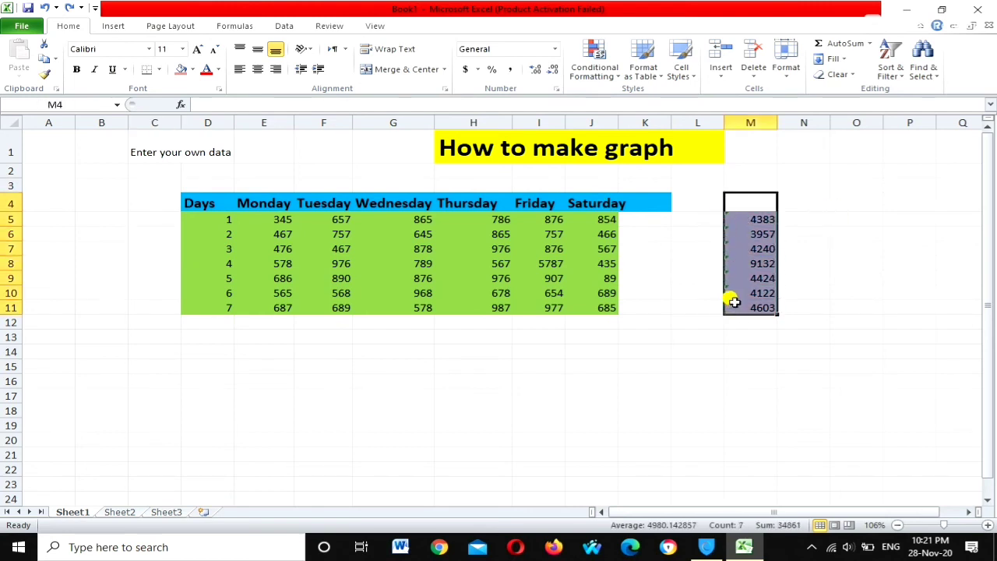
# Insert a 100% stacked 2-D bar chart of the daily totals
pyautogui.click(113, 27)
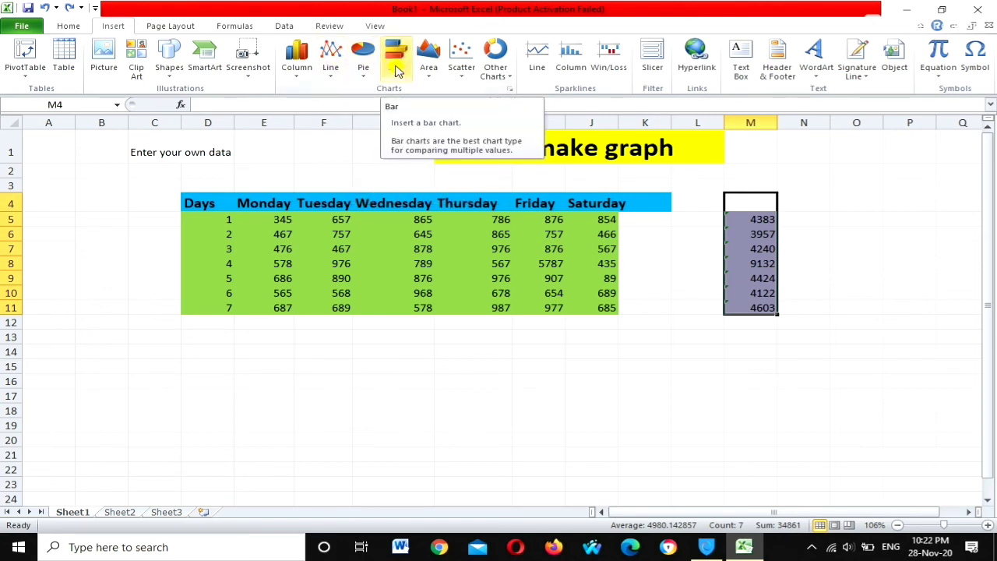
pyautogui.click(396, 66)
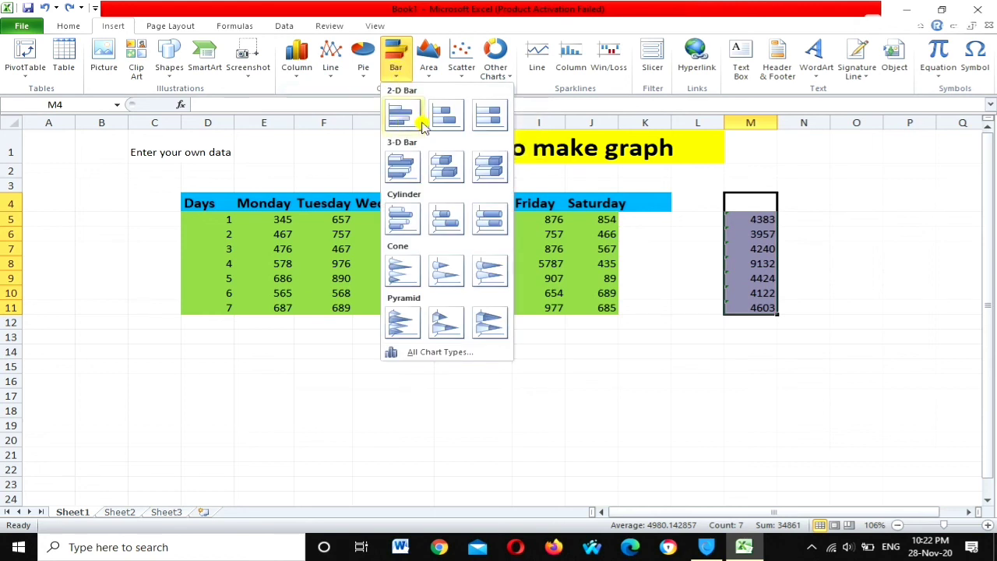
pyautogui.click(489, 116)
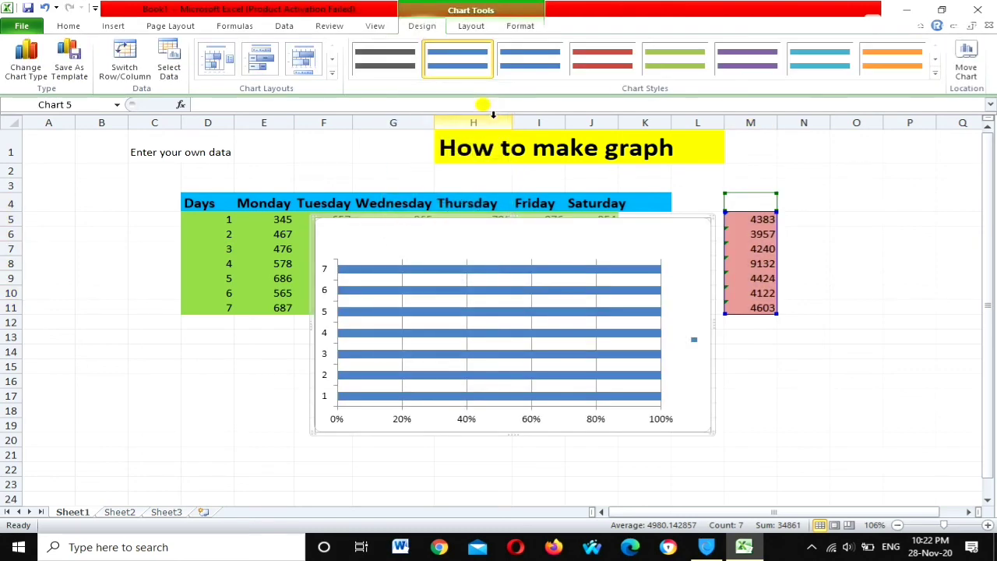
pyautogui.scroll(-1, 521, 402)
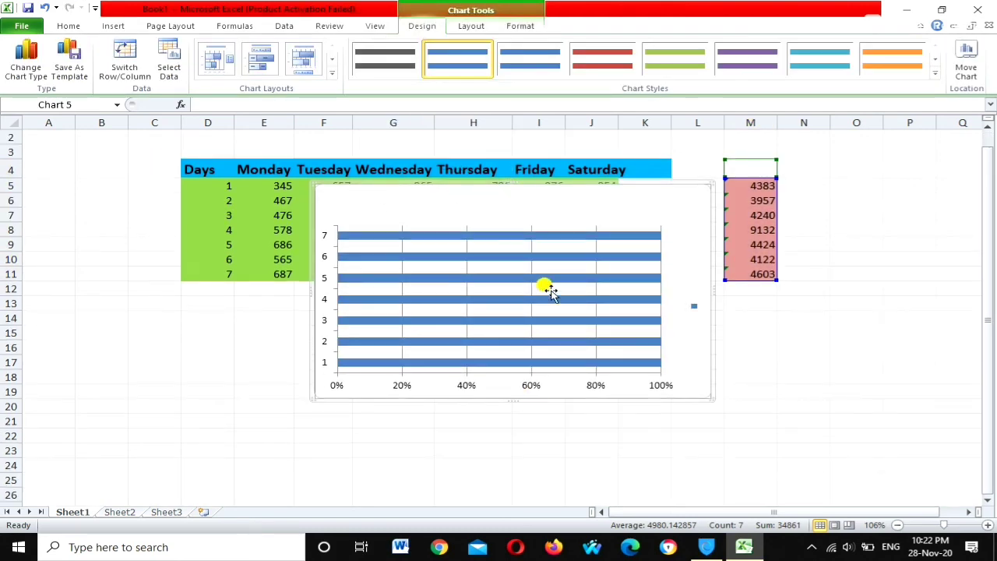
pyautogui.moveTo(503, 282)
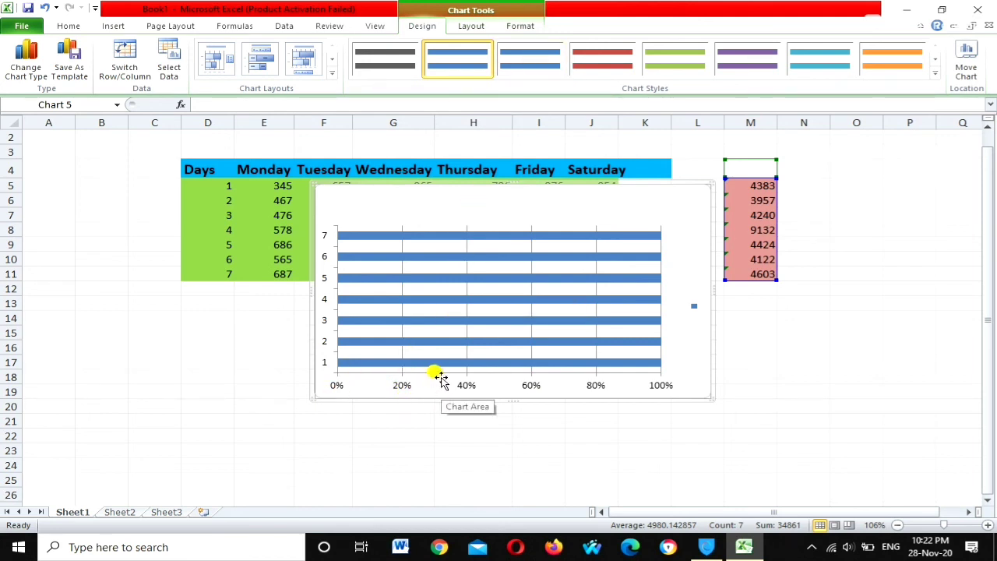
# Undo the bar chart and plot D3:K11 as a scatter with smooth lines and markers
pyautogui.hotkey('ctrl', 'z')
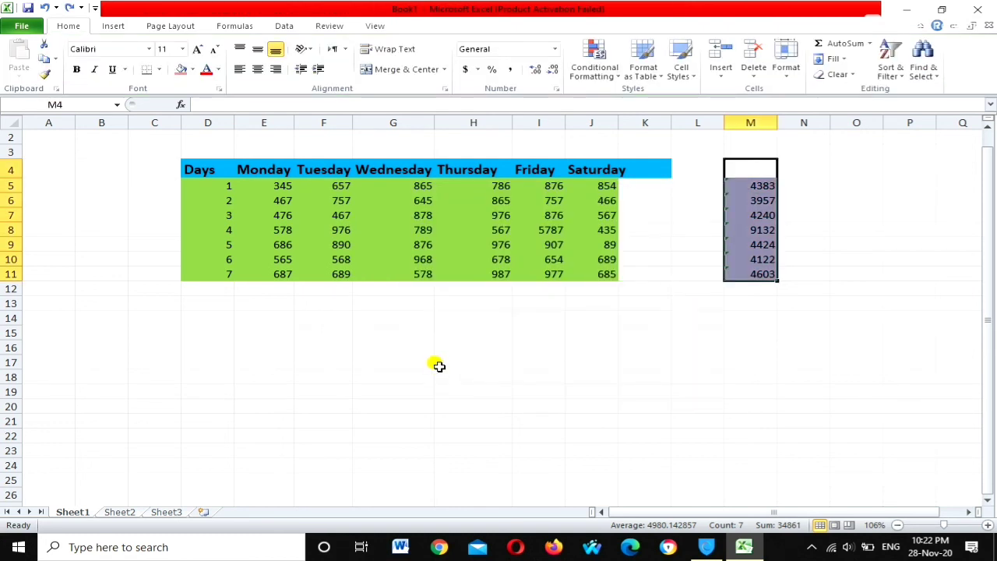
pyautogui.click(93, 215)
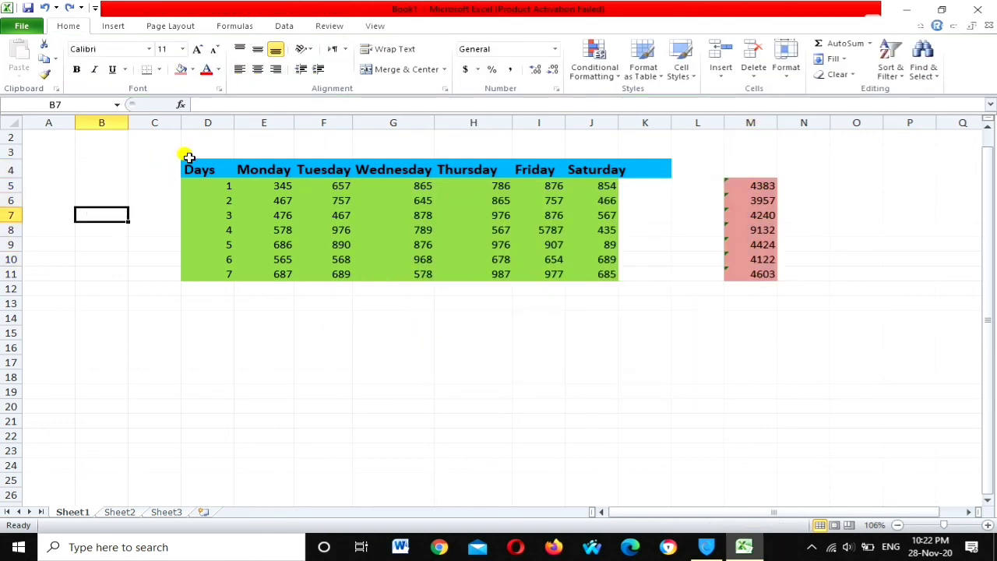
pyautogui.moveTo(189, 158); pyautogui.dragTo(629, 270)
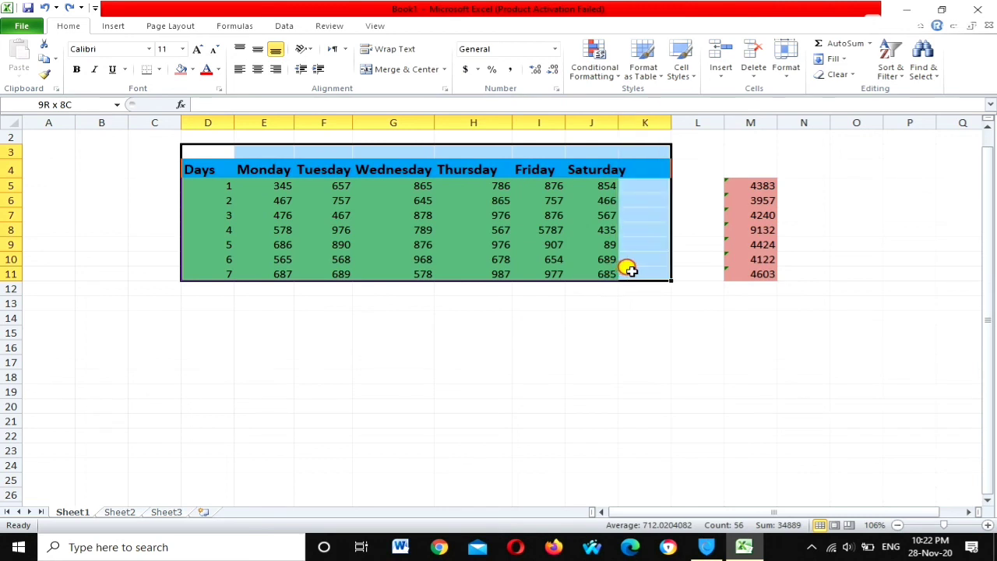
pyautogui.click(113, 26)
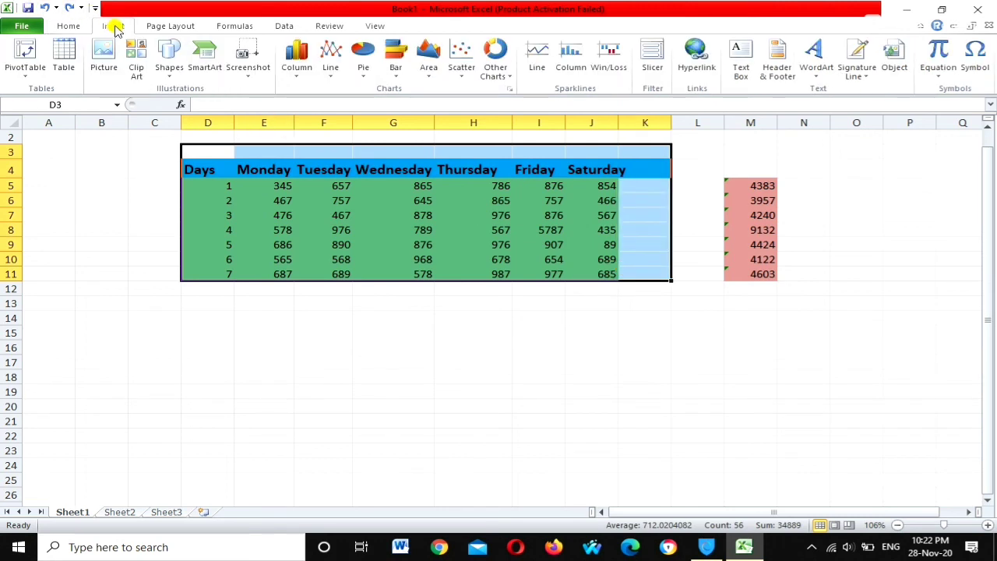
pyautogui.click(463, 70)
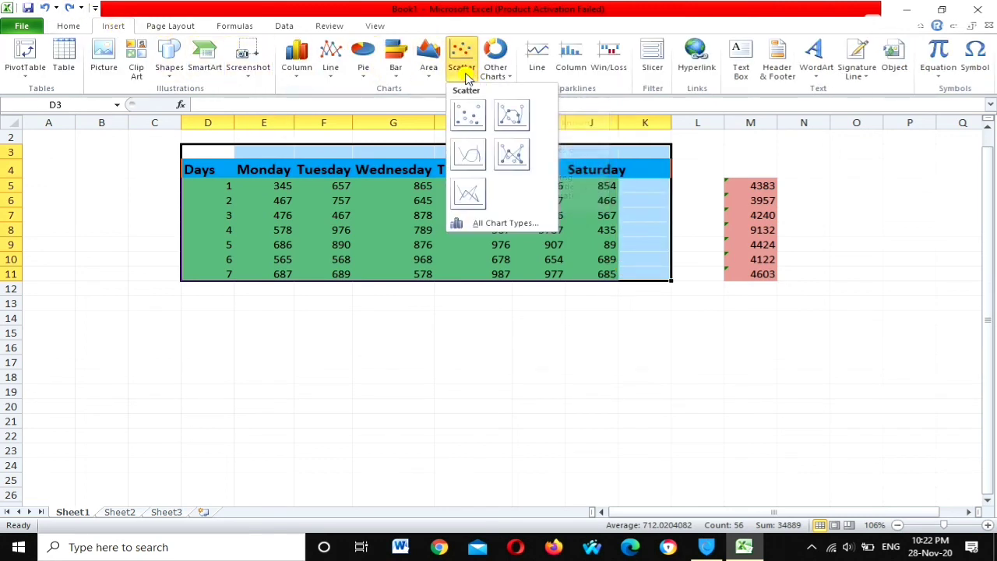
pyautogui.click(511, 118)
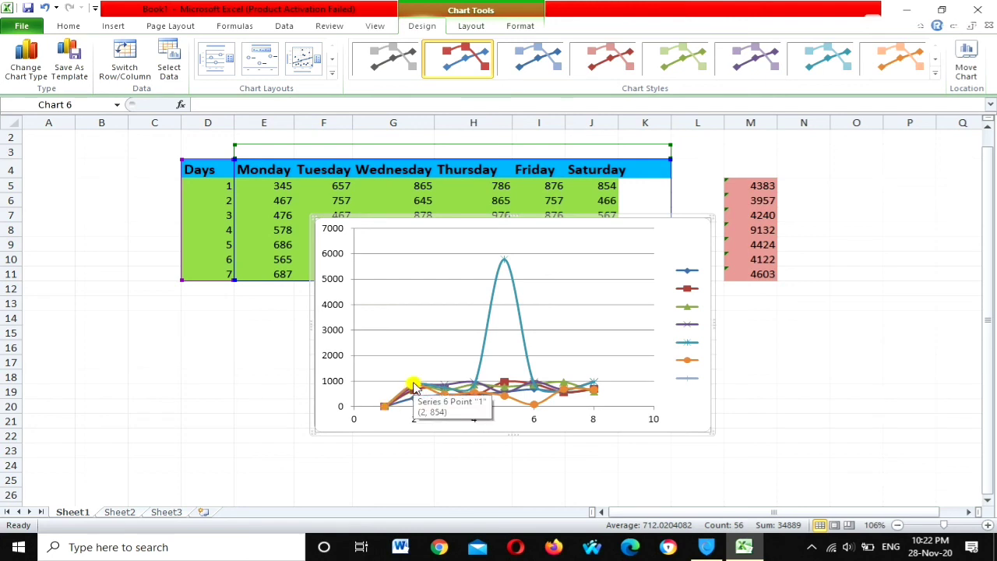
pyautogui.moveTo(451, 395)
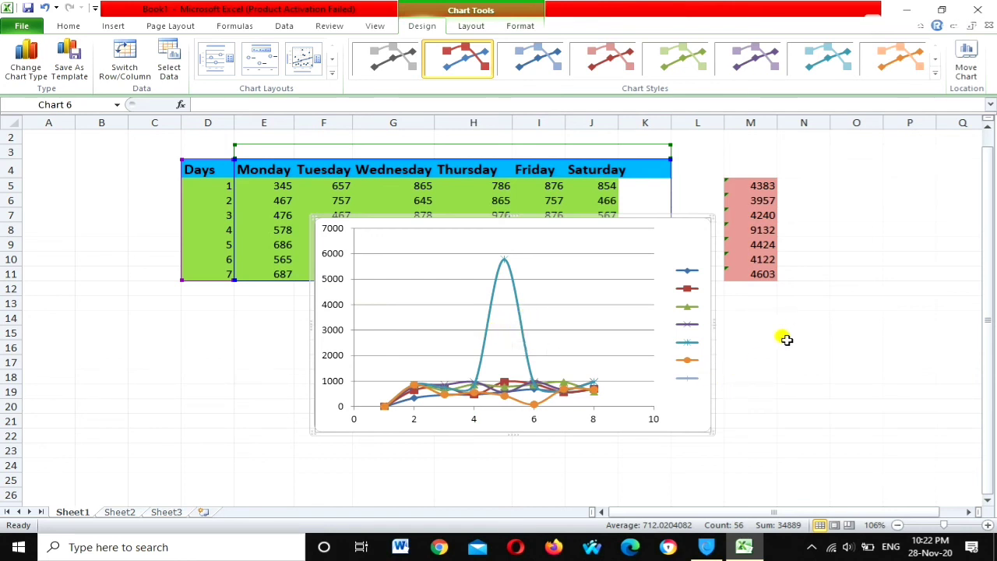
# Delete the scatter chart and stop the screen recorder from its tray icon
pyautogui.press('Delete')
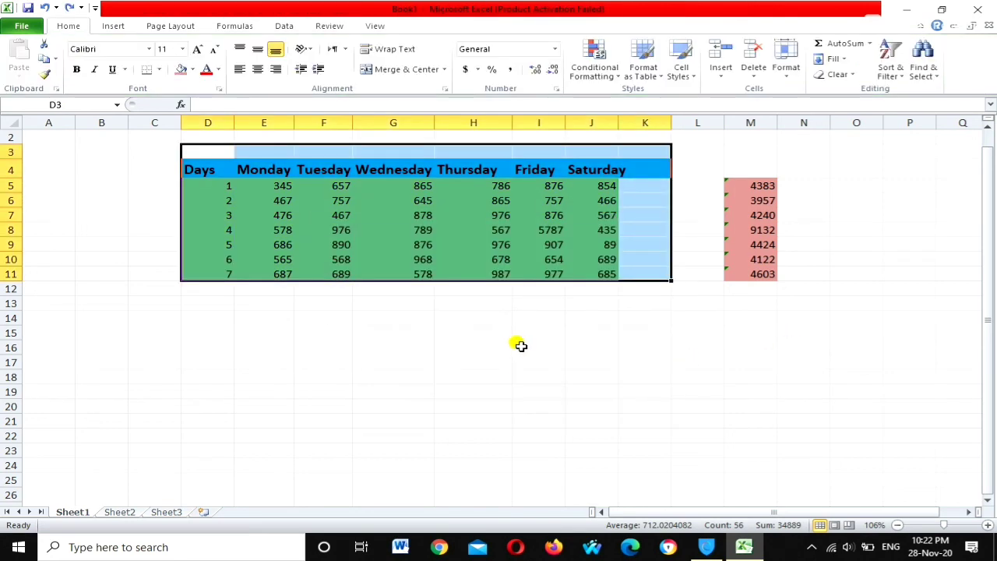
pyautogui.rightClick(809, 550)
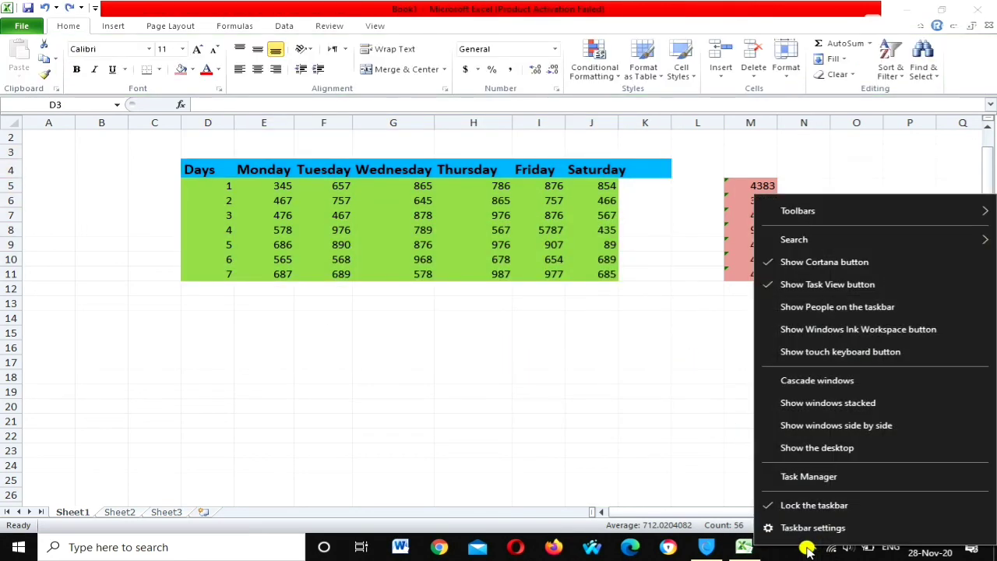
pyautogui.click(809, 551)
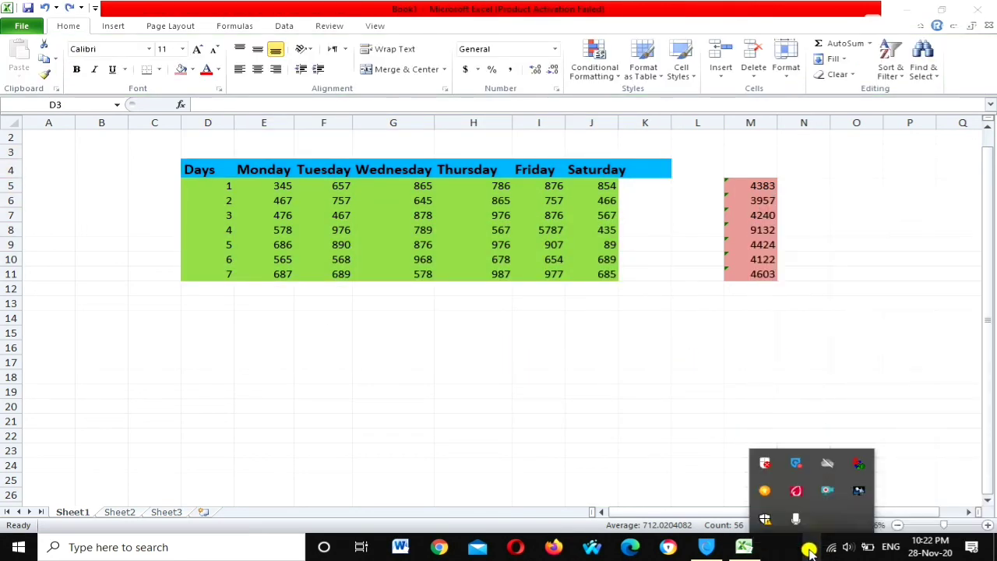
pyautogui.rightClick(824, 497)
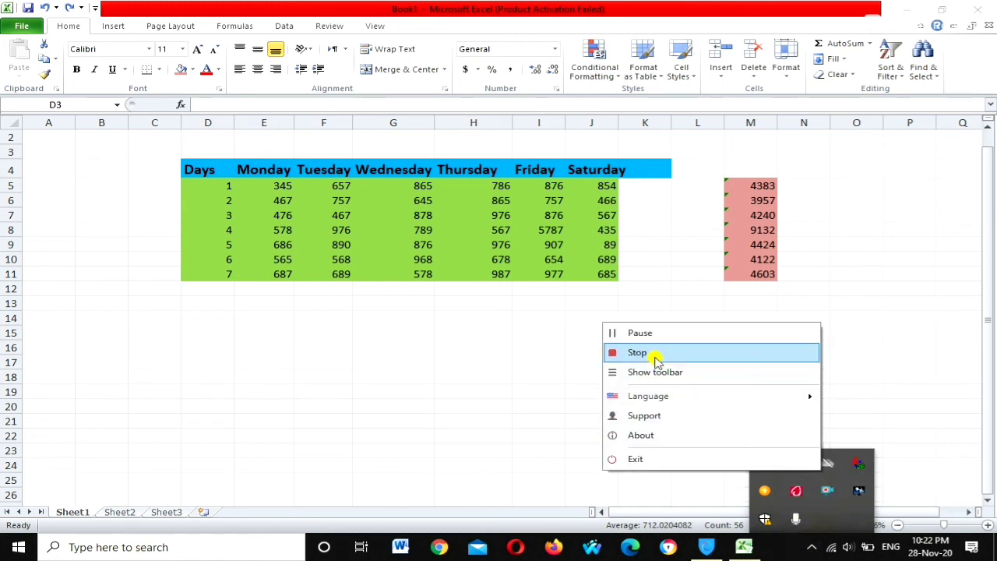
pyautogui.click(641, 334)
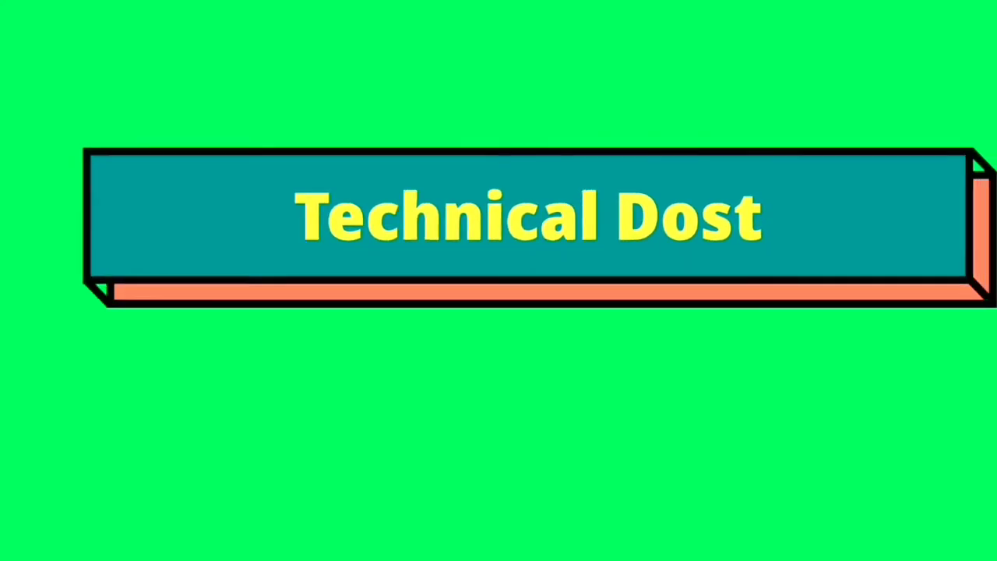